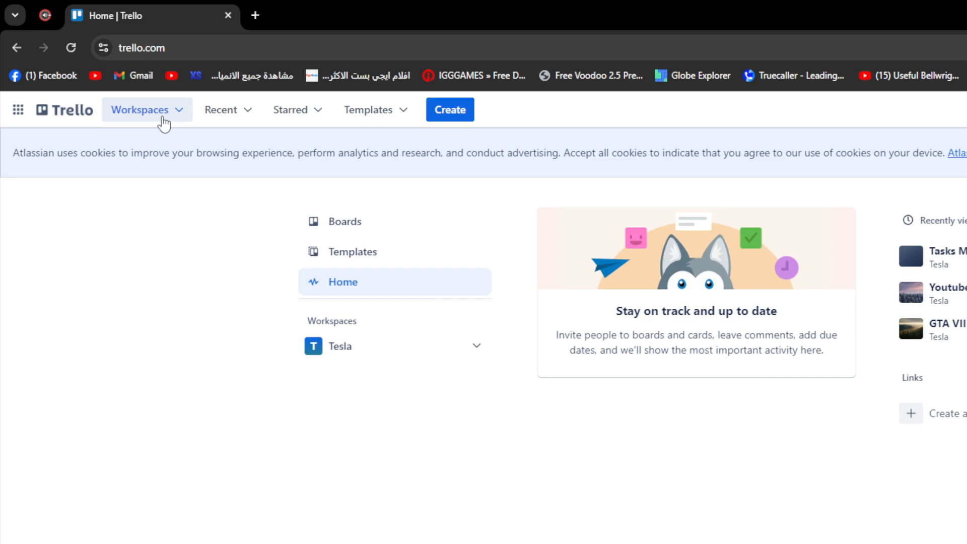
# Step: Open the Tesla workspace and take a look at its Tasks Management board before returning to the workspace's boards
pyautogui.click(109, 78)
pyautogui.click(168, 182)
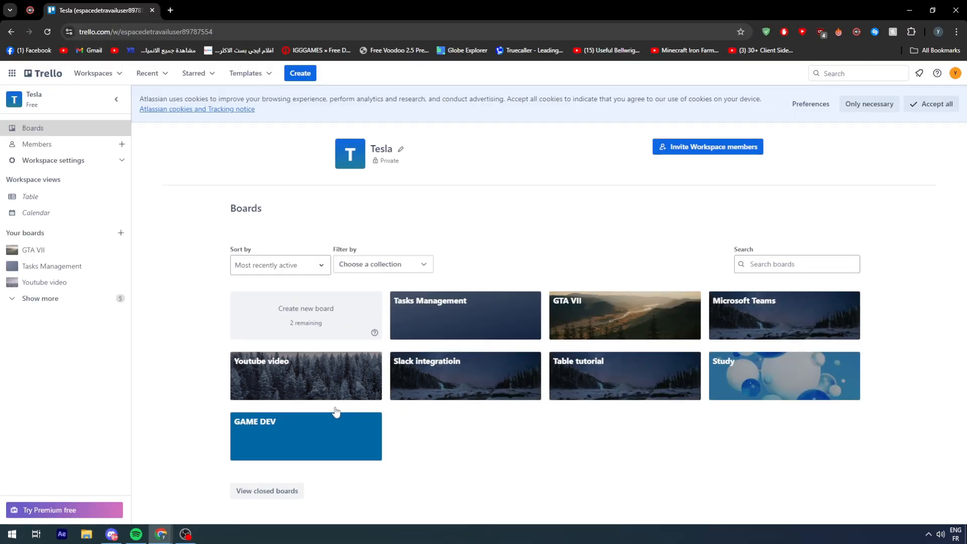
pyautogui.click(456, 327)
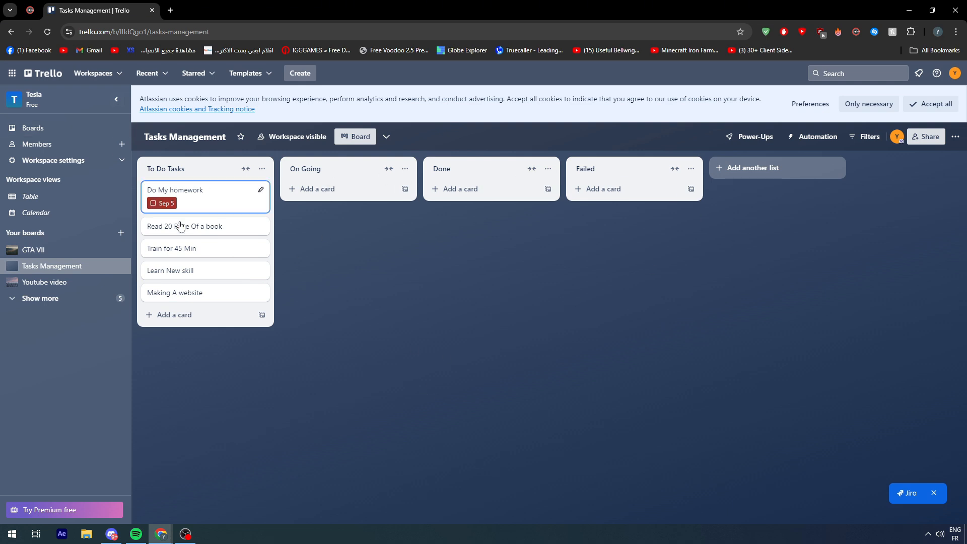
pyautogui.click(11, 31)
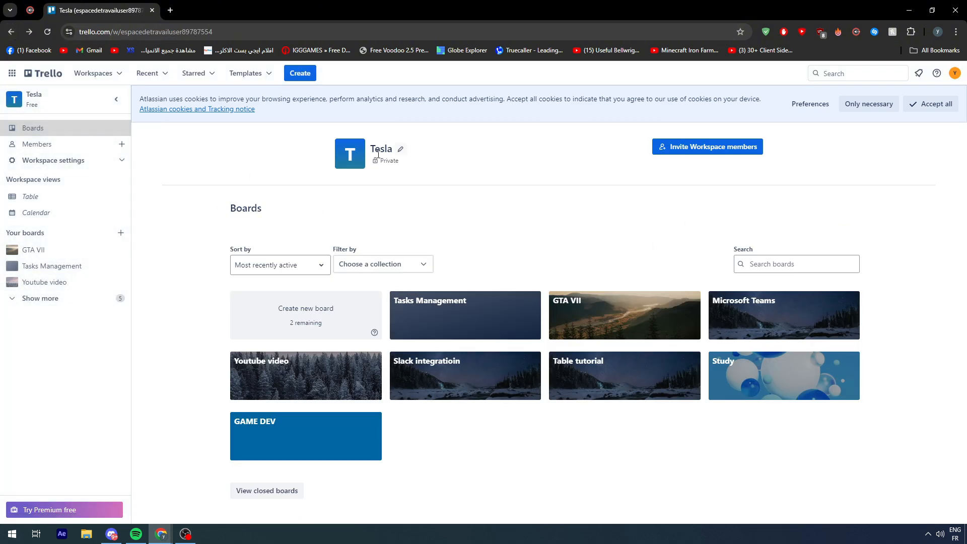
pyautogui.click(94, 73)
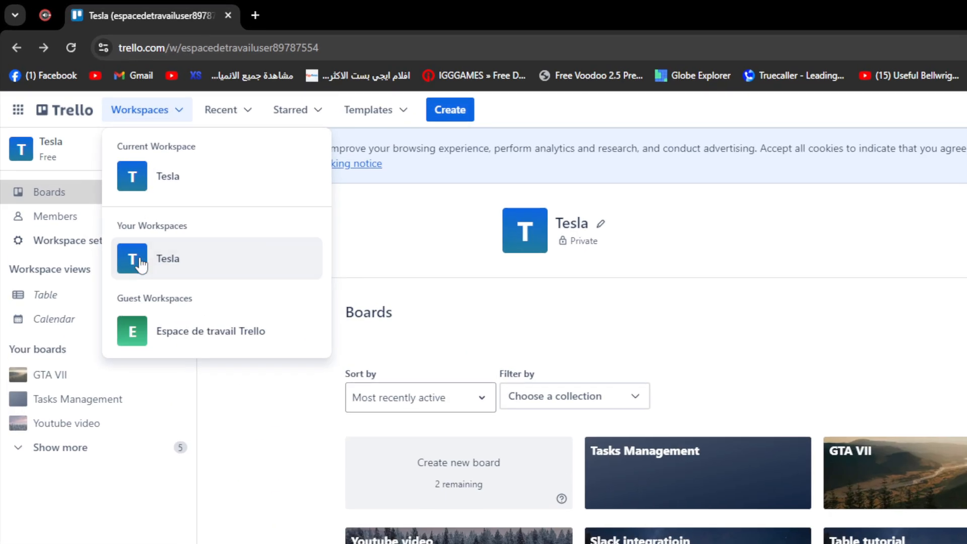
pyautogui.click(97, 174)
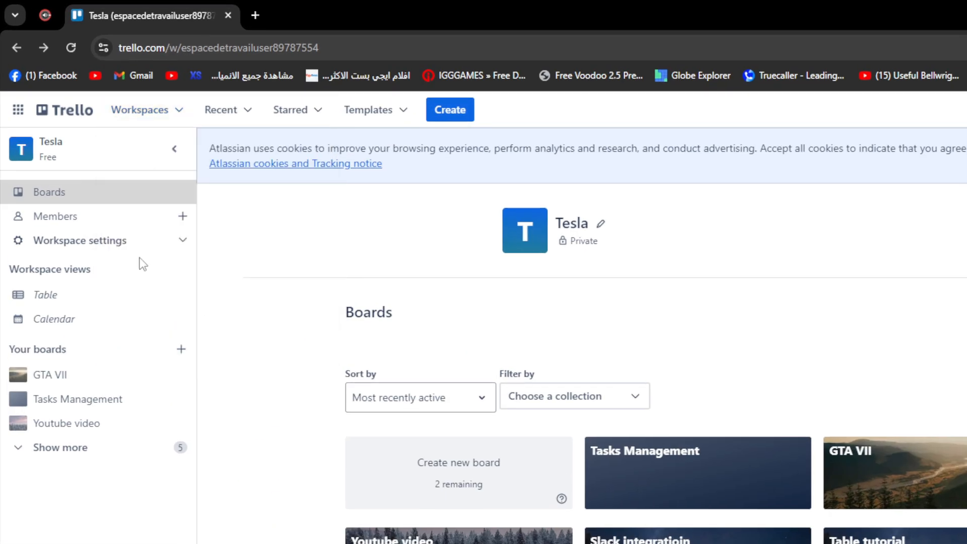
# Step: Review the Tesla workspace's members page, including the form for inviting people and the invite-link information
pyautogui.click(63, 217)
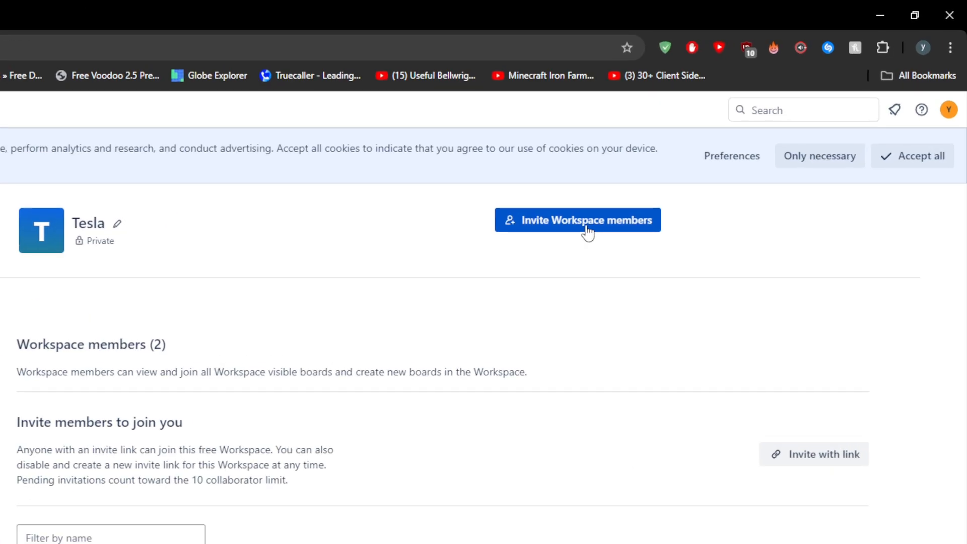
pyautogui.click(588, 232)
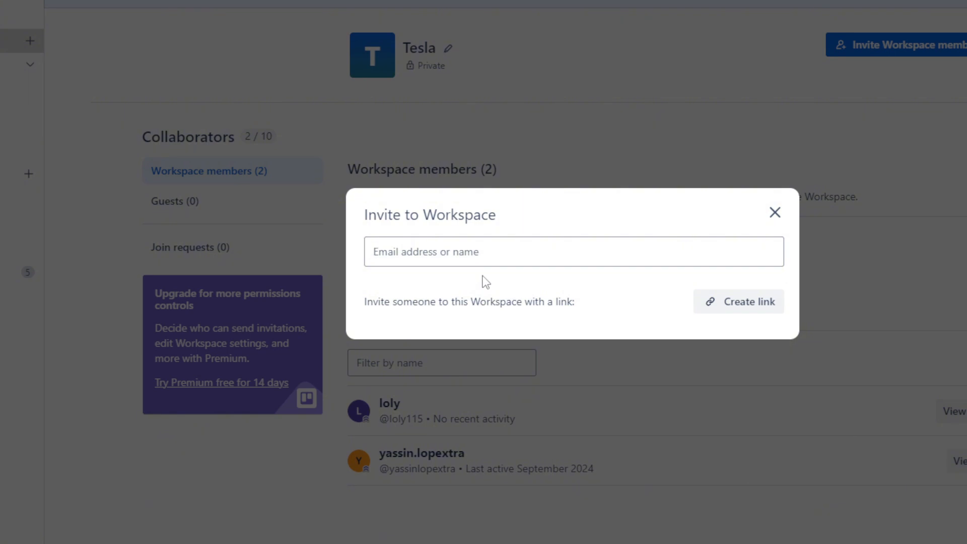
pyautogui.click(775, 212)
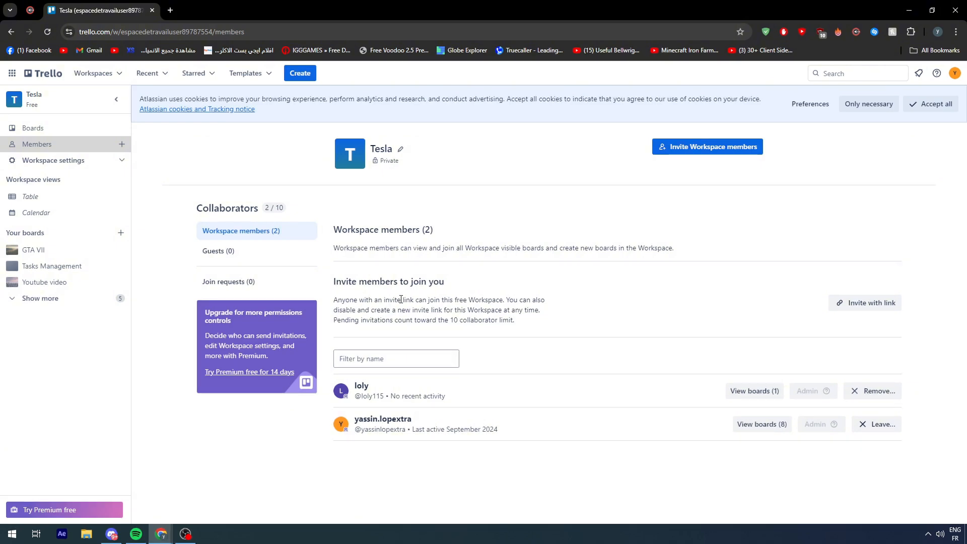
pyautogui.moveTo(401, 299); pyautogui.dragTo(504, 302)
pyautogui.click(505, 310)
pyautogui.doubleClick(363, 385)
pyautogui.click(496, 321)
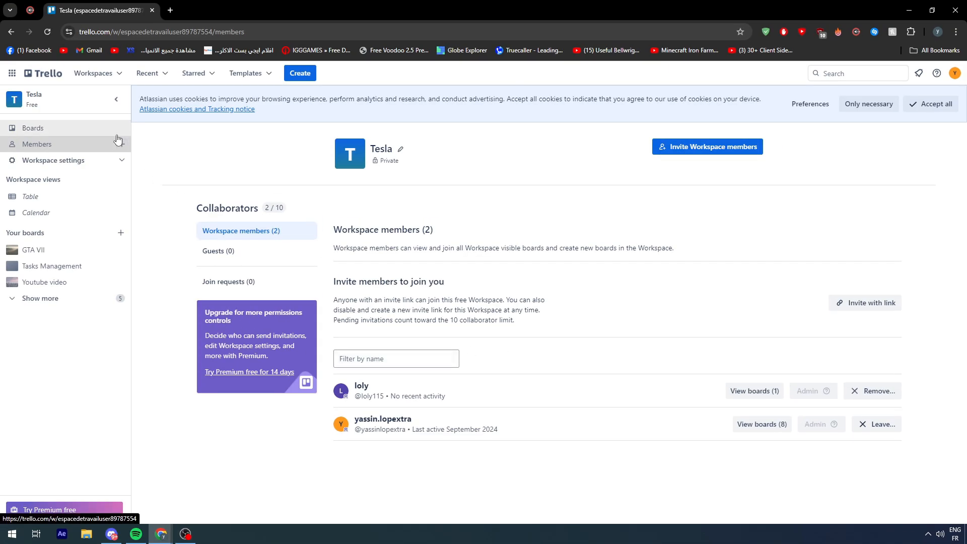
# Step: Open the Tasks Management board and view the details of the Making A website card
pyautogui.click(117, 133)
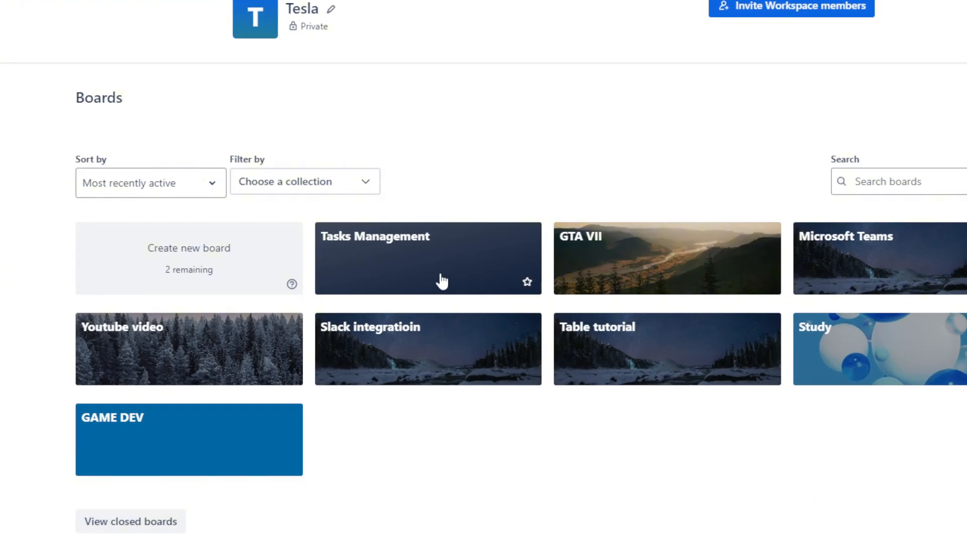
pyautogui.click(441, 280)
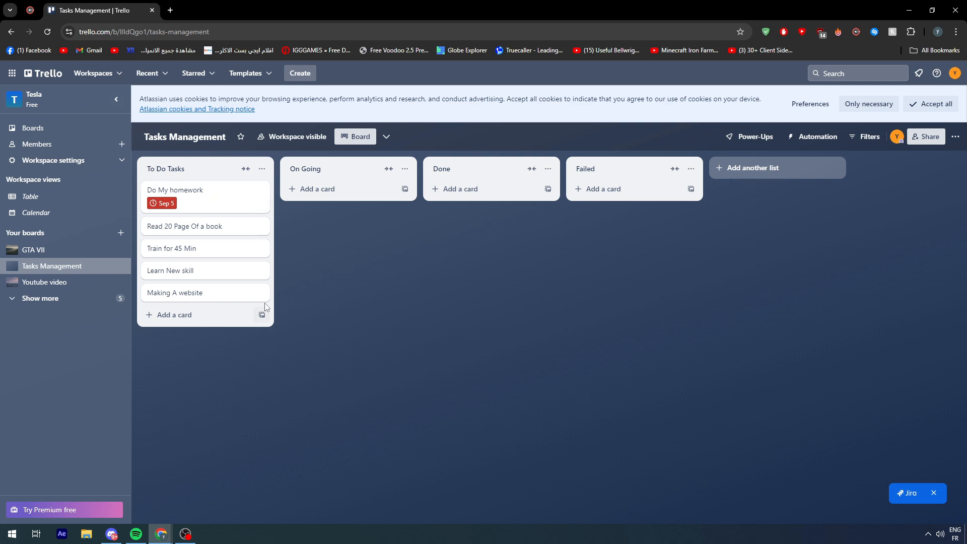
pyautogui.click(225, 294)
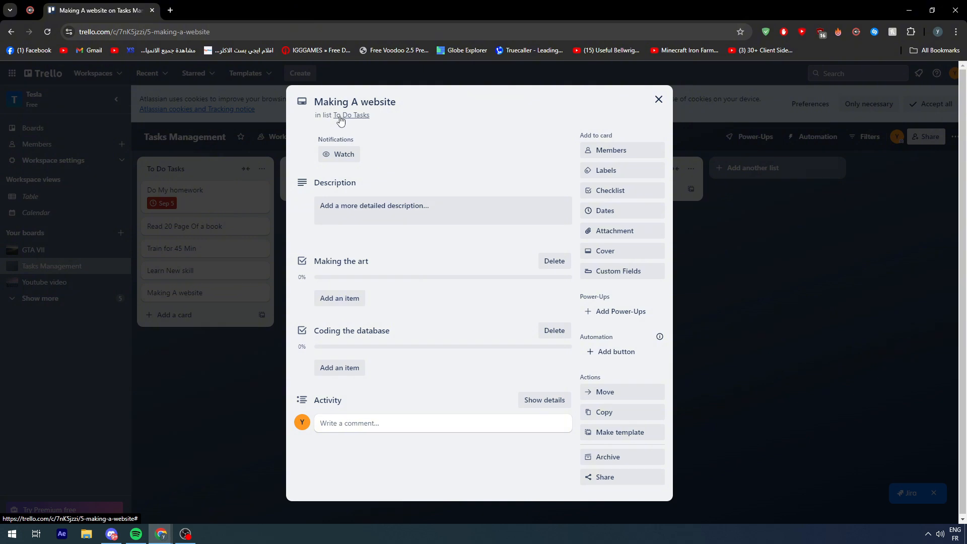
pyautogui.click(658, 99)
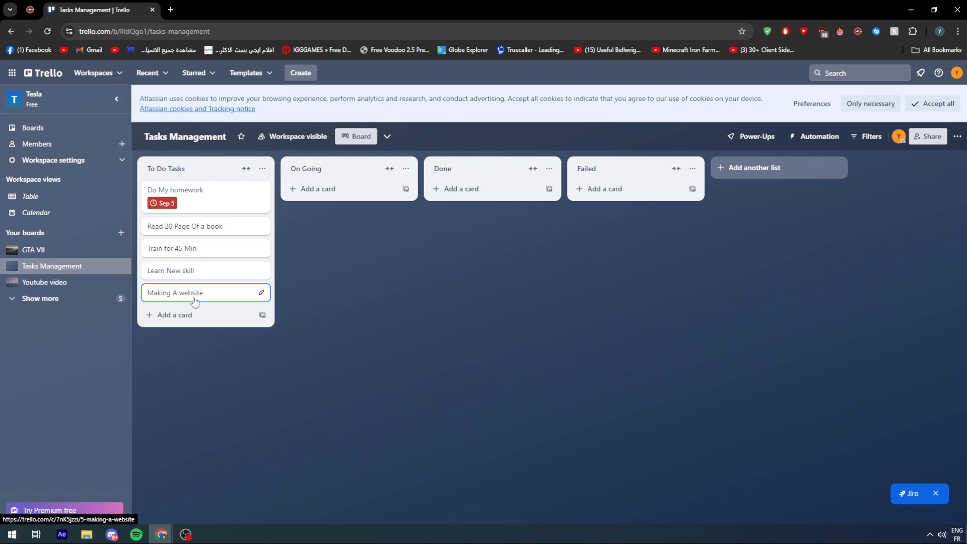
# Step: Assign the other workspace member to the Making A website card and close the card
pyautogui.click(288, 309)
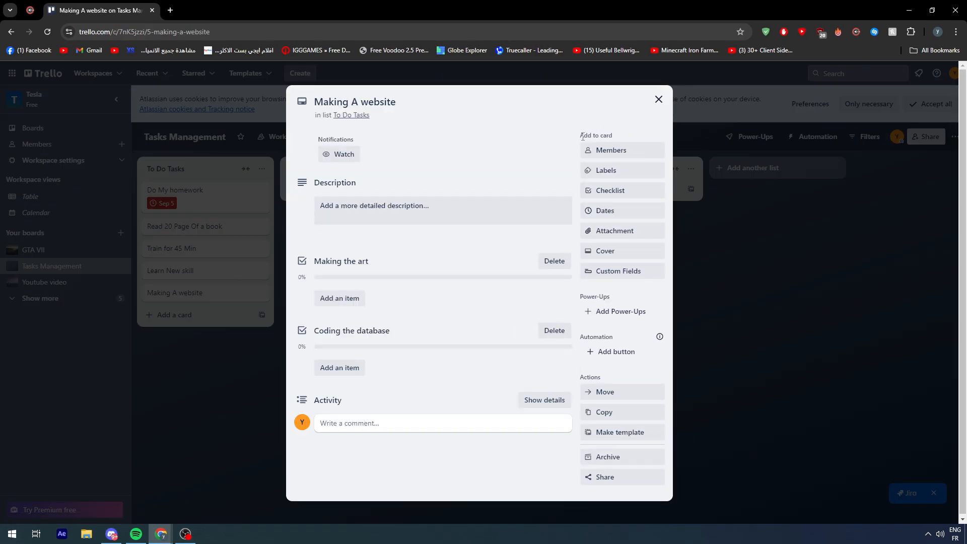
pyautogui.click(609, 191)
pyautogui.click(582, 137)
pyautogui.doubleClick(585, 135)
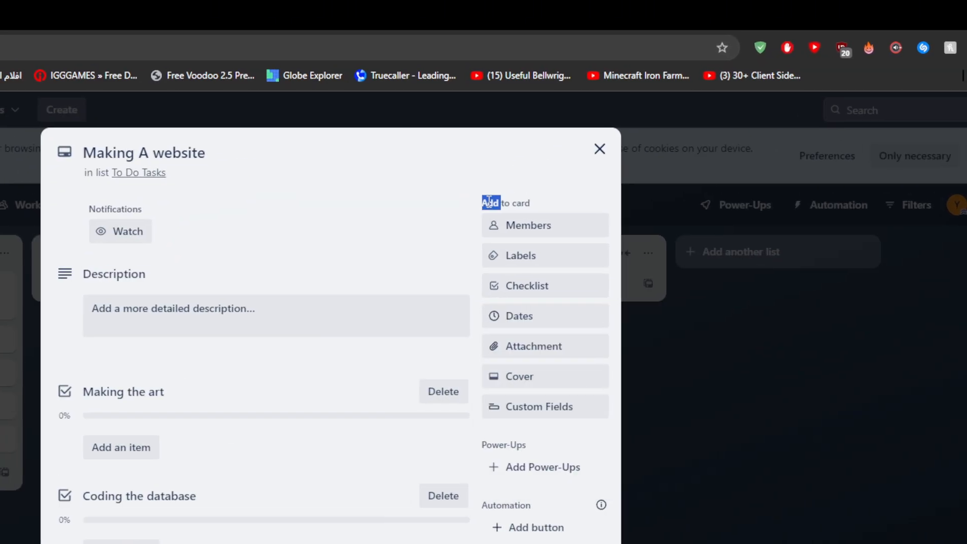
pyautogui.click(522, 233)
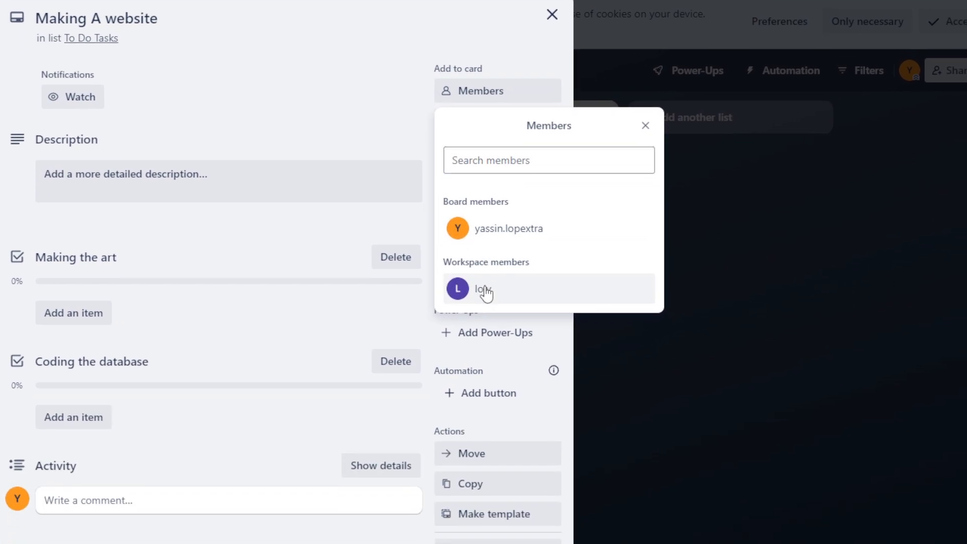
pyautogui.click(494, 426)
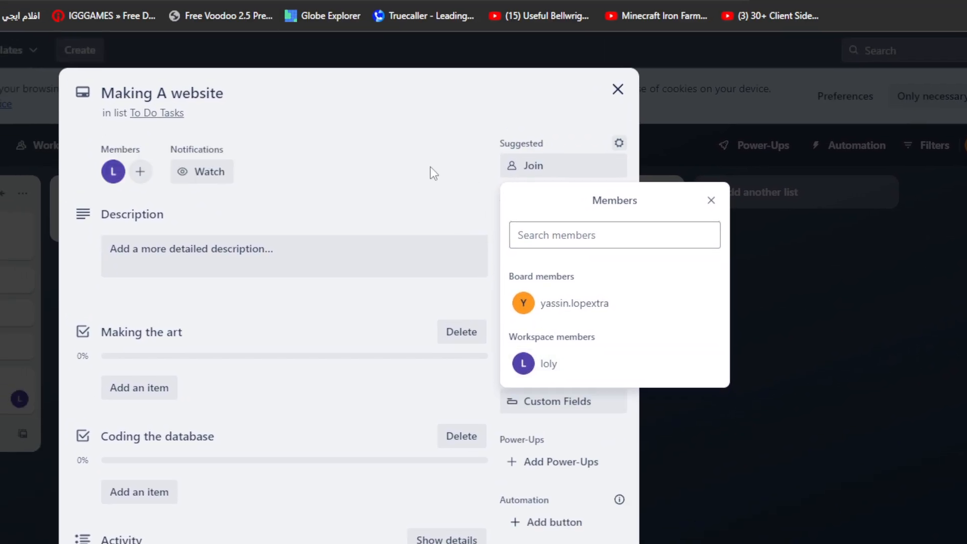
pyautogui.click(432, 171)
pyautogui.click(618, 89)
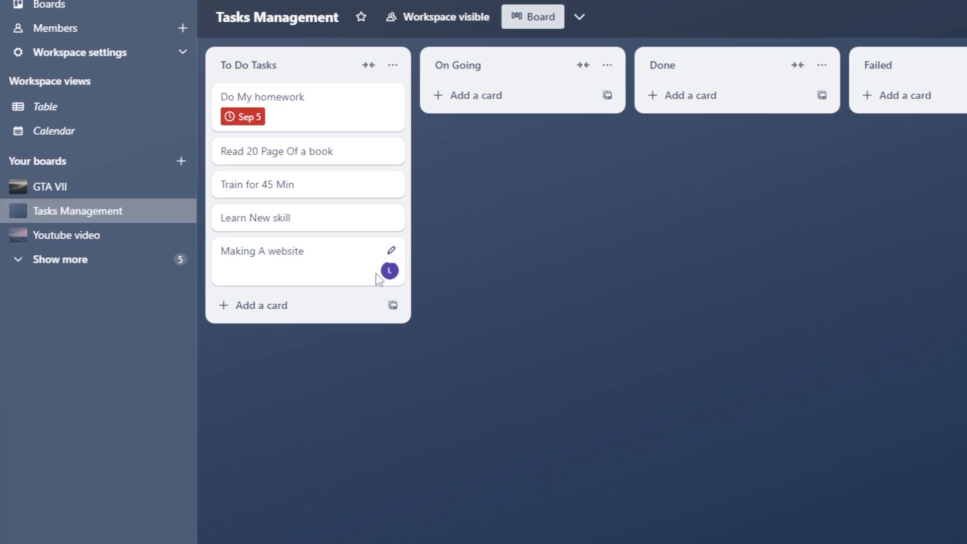
# Step: Reopen the Making A website card and view the assigned member's profile options
pyautogui.click(376, 273)
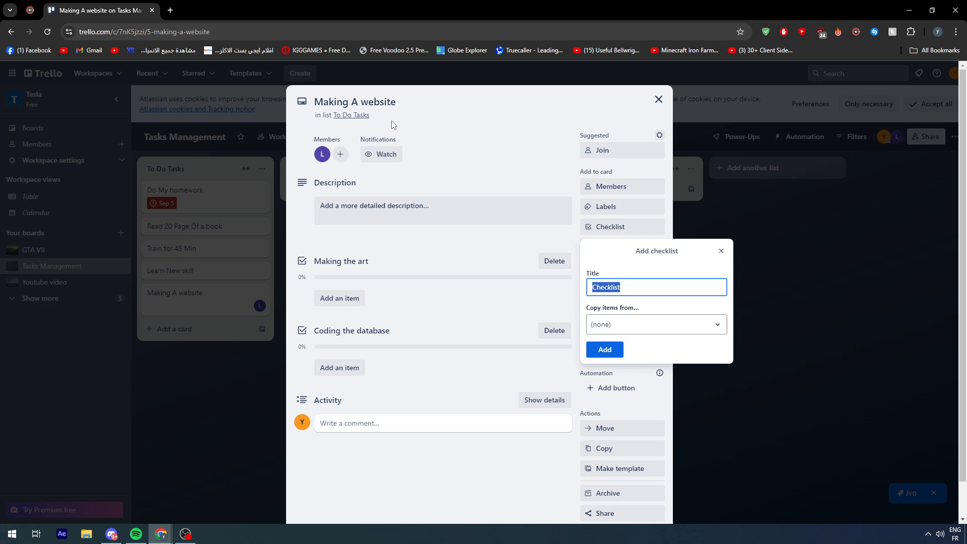
pyautogui.click(394, 128)
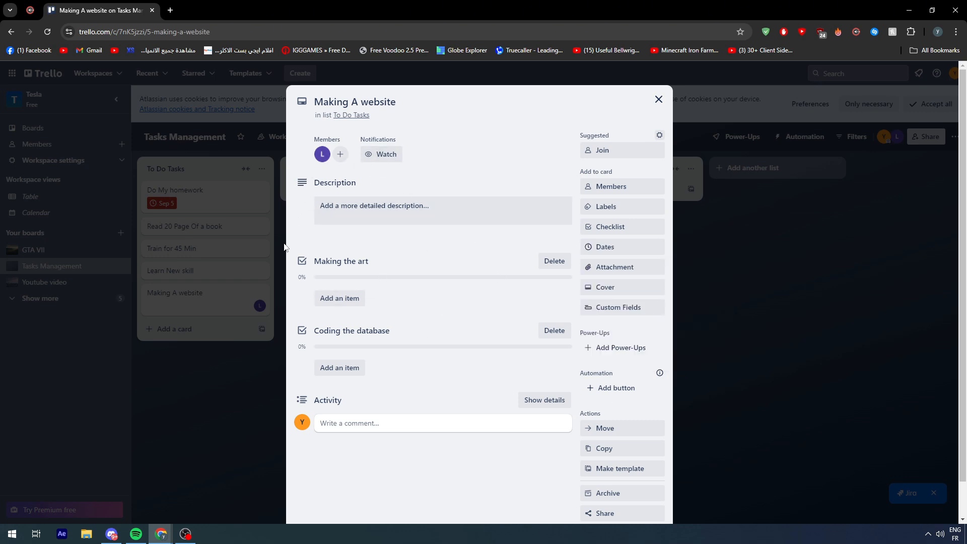
pyautogui.click(323, 155)
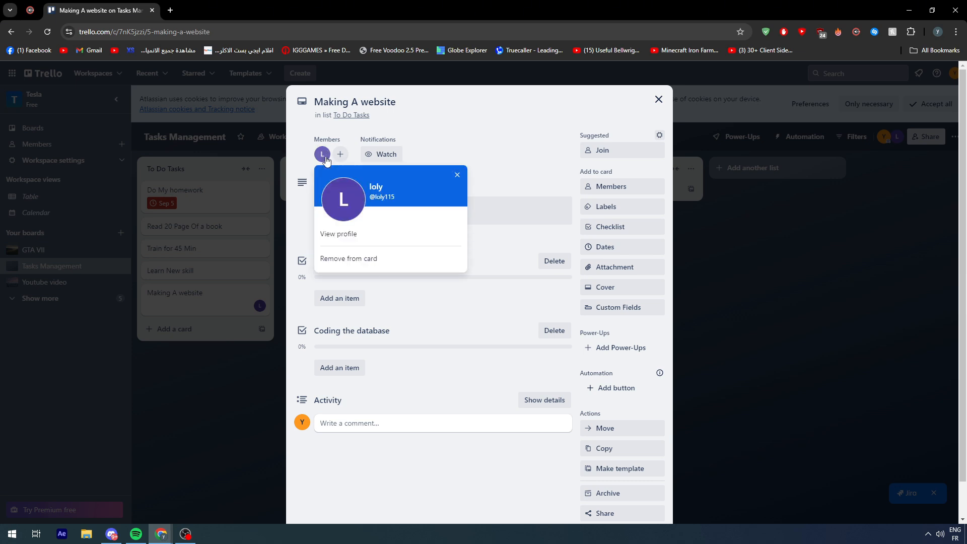
pyautogui.click(505, 157)
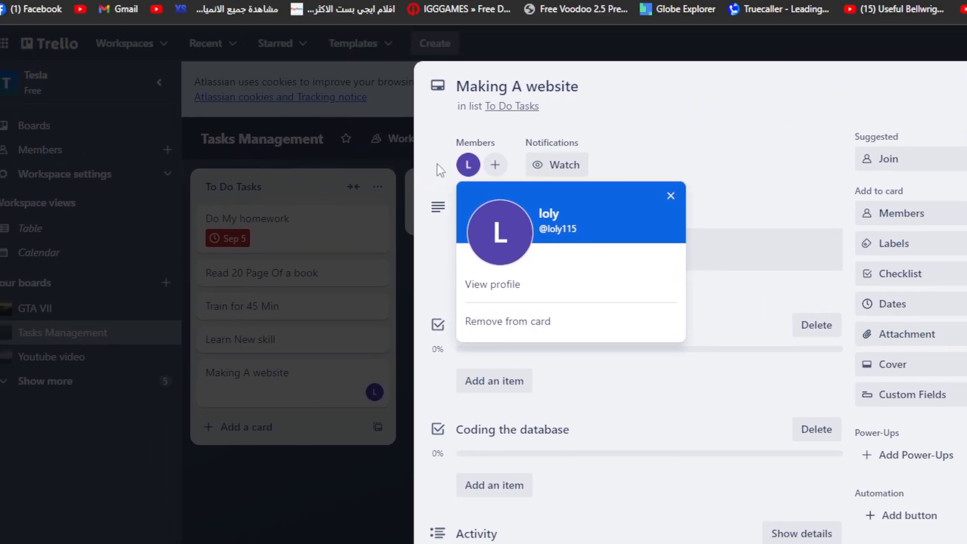
pyautogui.click(444, 160)
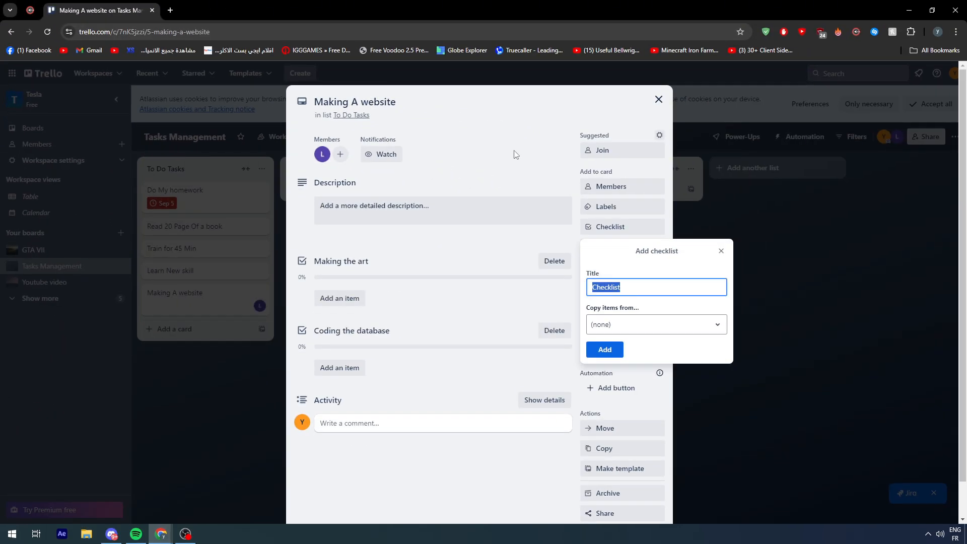
pyautogui.press('Escape')
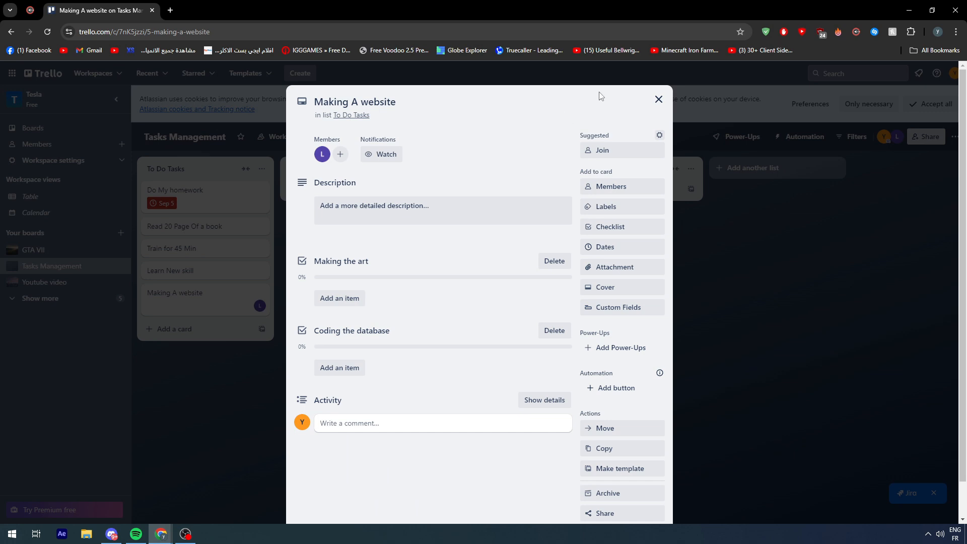
# Step: Join the Making A website card with your own account, keep watching it, and close the card
pyautogui.click(612, 151)
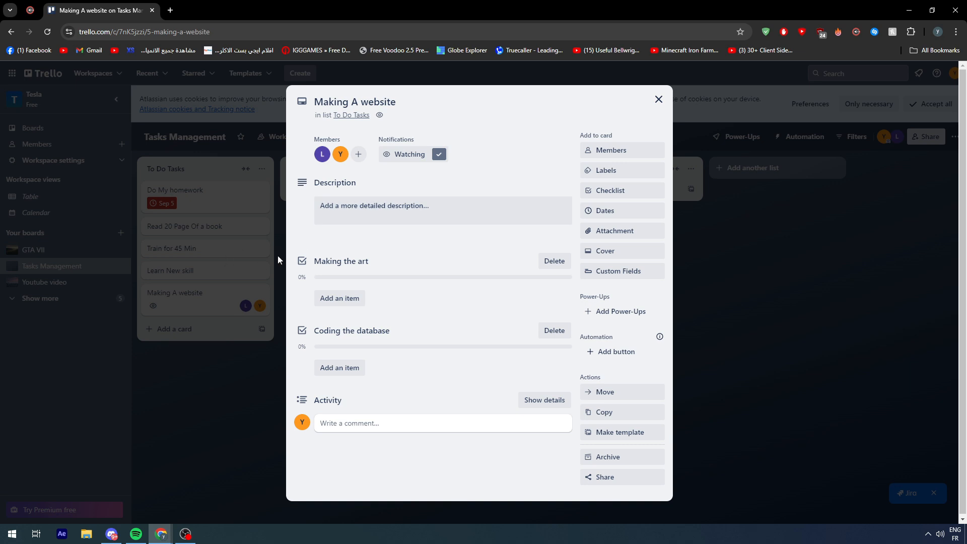
pyautogui.click(432, 155)
pyautogui.click(407, 160)
pyautogui.click(342, 427)
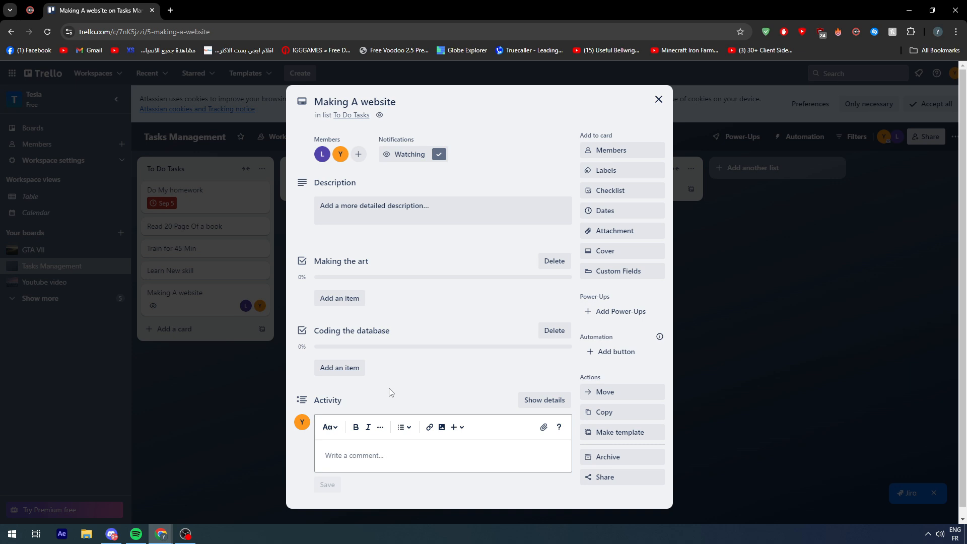
pyautogui.click(658, 100)
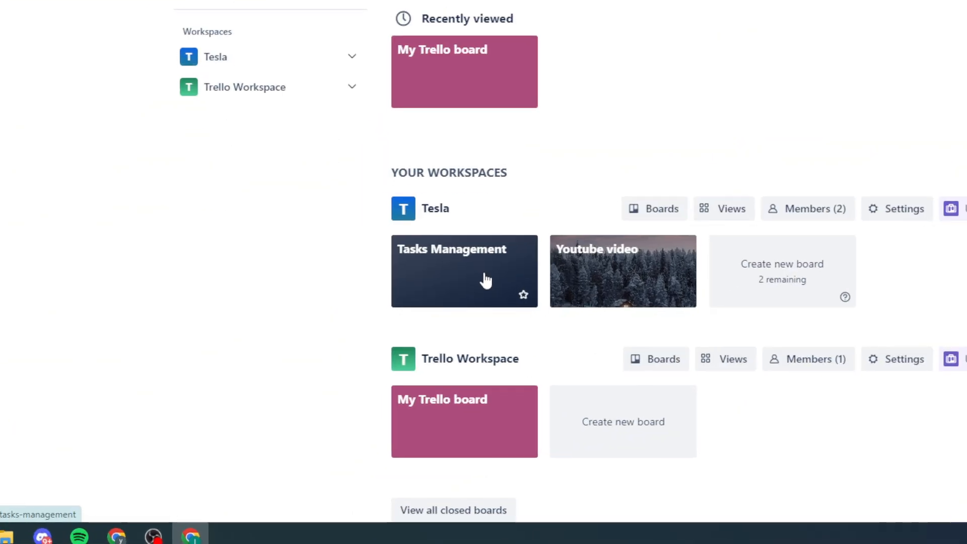
# Step: In the assigned member's browser window, open the Tasks Management board, accept all cookies and check the Making A website card
pyautogui.click(407, 362)
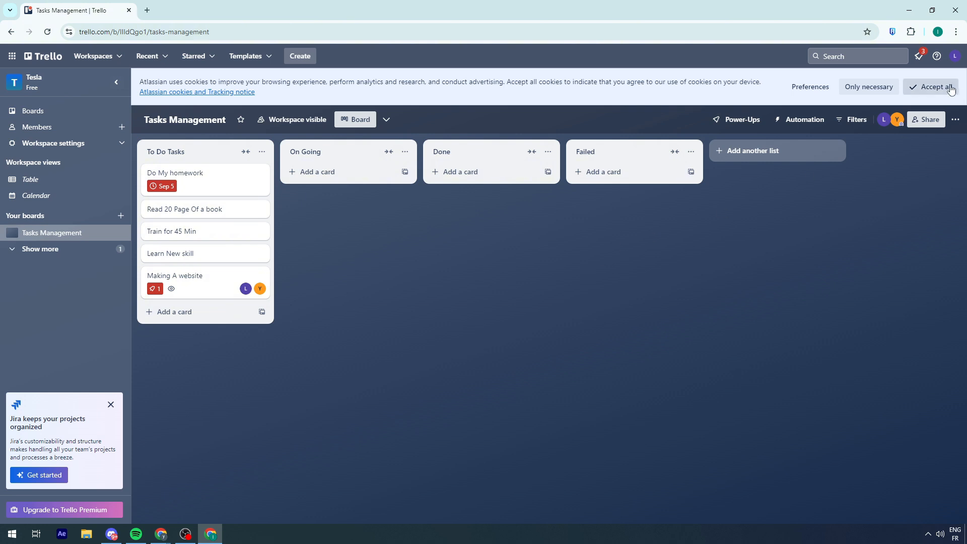
pyautogui.click(936, 87)
pyautogui.click(202, 252)
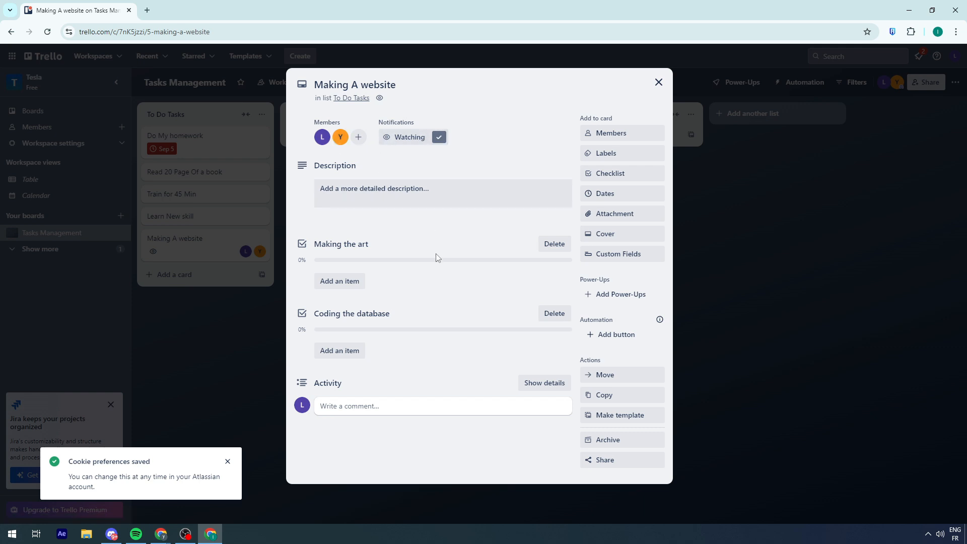
pyautogui.click(659, 82)
pyautogui.moveTo(197, 248)
pyautogui.mouseDown()
pyautogui.moveTo(361, 141)
pyautogui.moveTo(302, 189)
pyautogui.moveTo(196, 221)
pyautogui.moveTo(197, 252)
pyautogui.mouseUp()
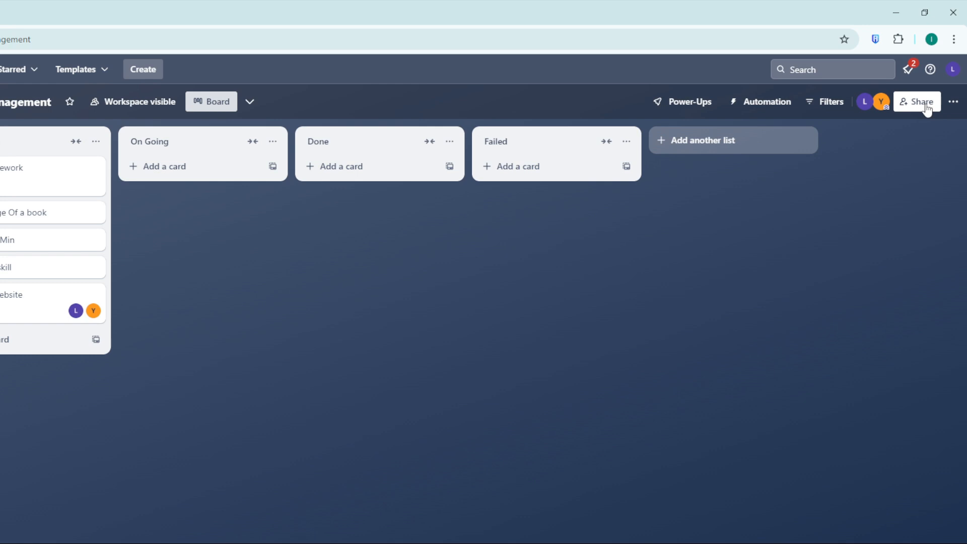
# Step: Examine the Tasks Management board's sharing settings, the assigned member's role options and the upgrade offer for the Observer role
pyautogui.click(926, 103)
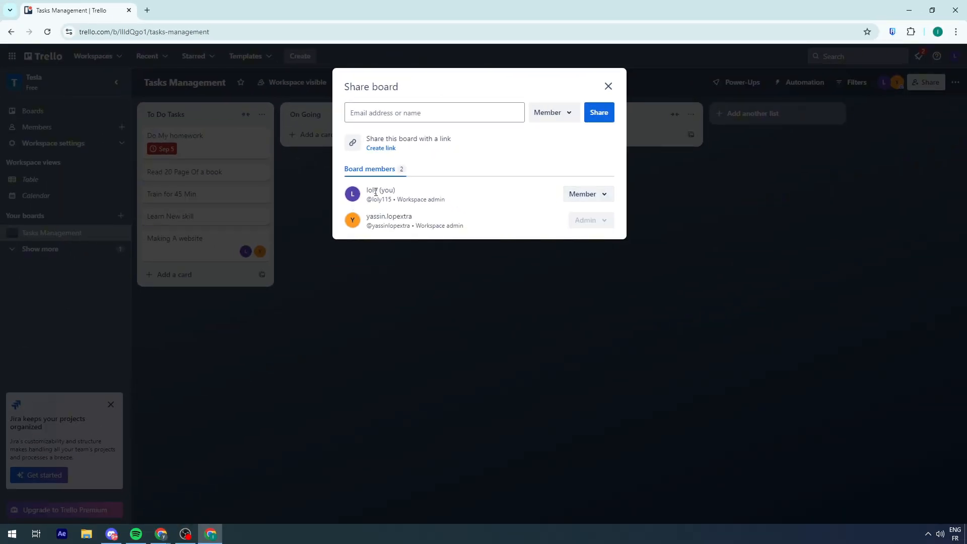
pyautogui.moveTo(373, 194); pyautogui.dragTo(410, 196)
pyautogui.click(410, 195)
pyautogui.click(586, 194)
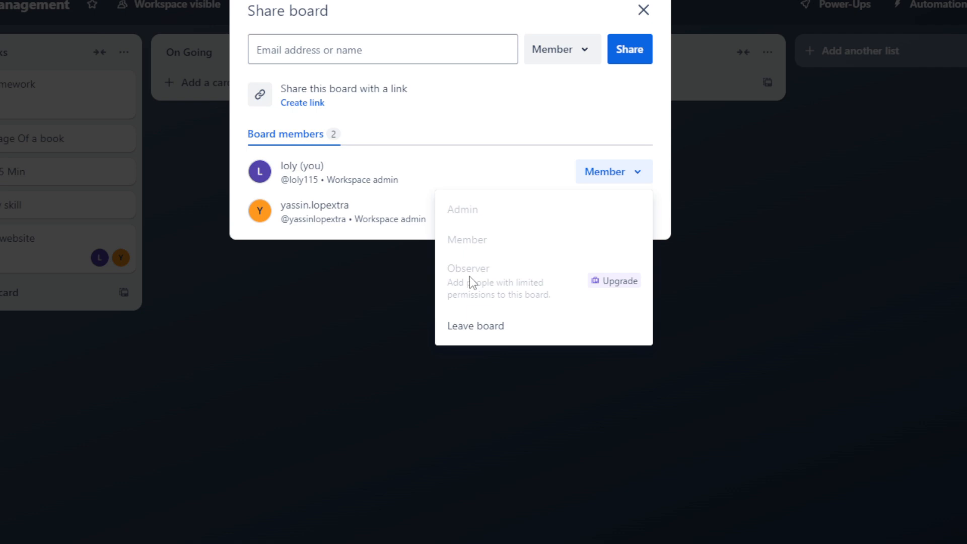
pyautogui.click(619, 282)
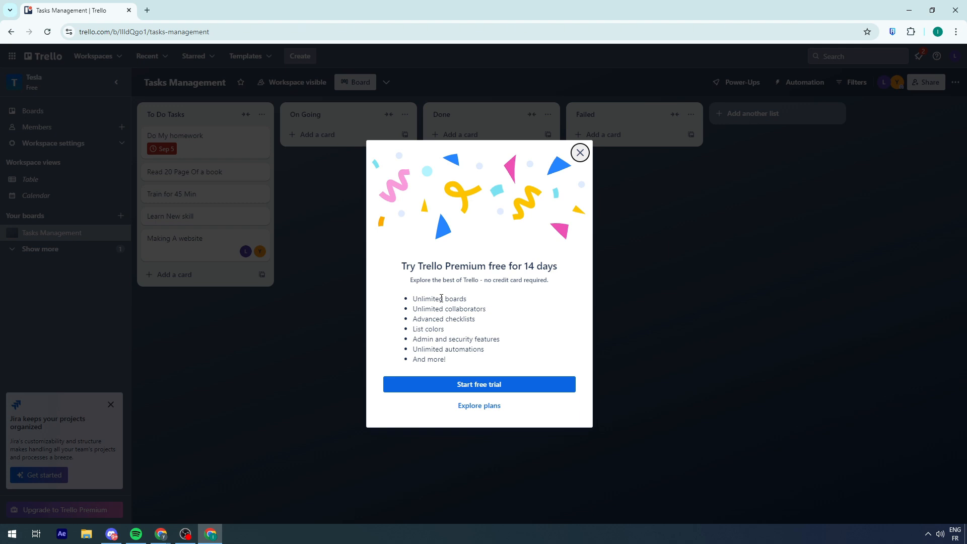
pyautogui.click(580, 153)
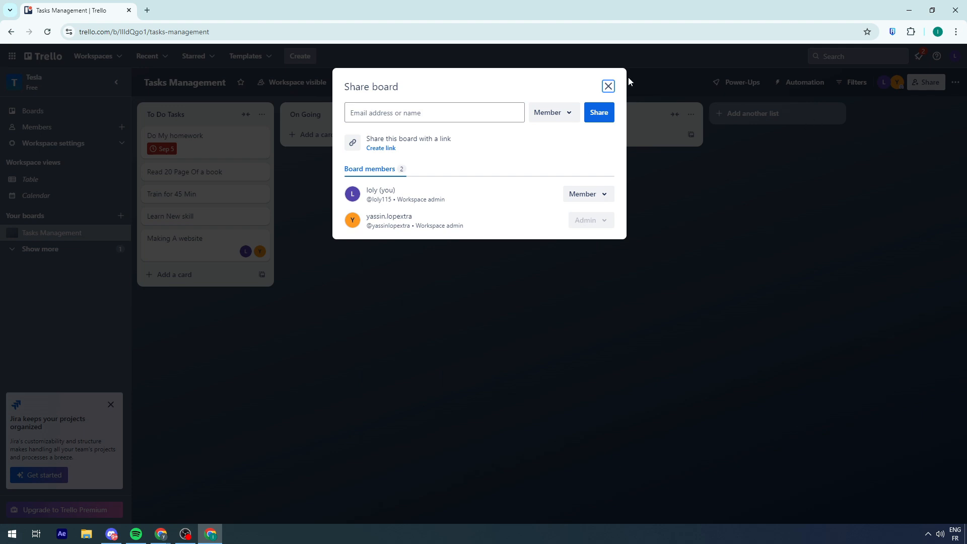
pyautogui.click(607, 87)
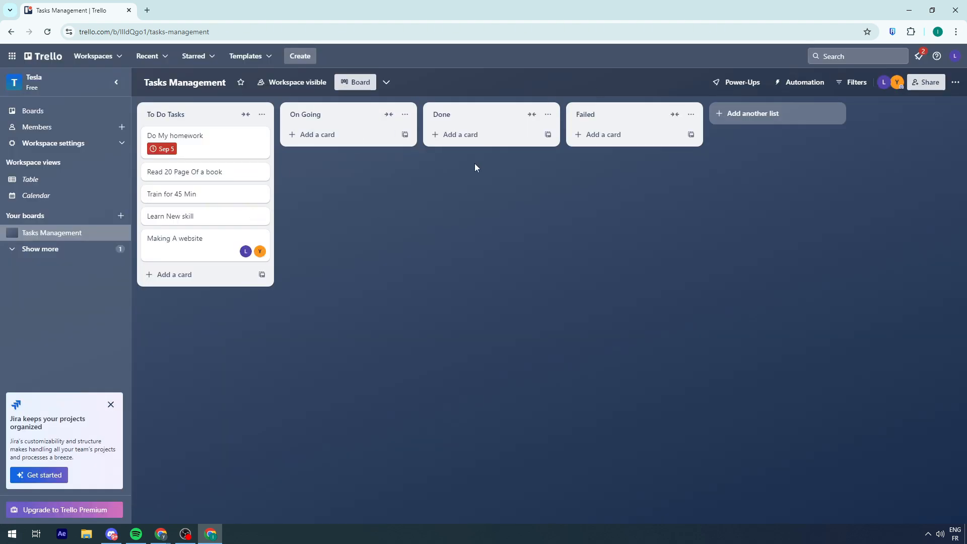
# Step: View the account menu and the other board member's profile options on the Tasks Management board
pyautogui.moveTo(212, 217)
pyautogui.mouseDown()
pyautogui.moveTo(238, 218)
pyautogui.moveTo(336, 142)
pyautogui.moveTo(222, 215)
pyautogui.mouseUp()
pyautogui.moveTo(184, 238)
pyautogui.mouseDown()
pyautogui.moveTo(221, 222)
pyautogui.moveTo(181, 246)
pyautogui.mouseUp()
pyautogui.click(96, 254)
pyautogui.click(52, 260)
pyautogui.click(956, 57)
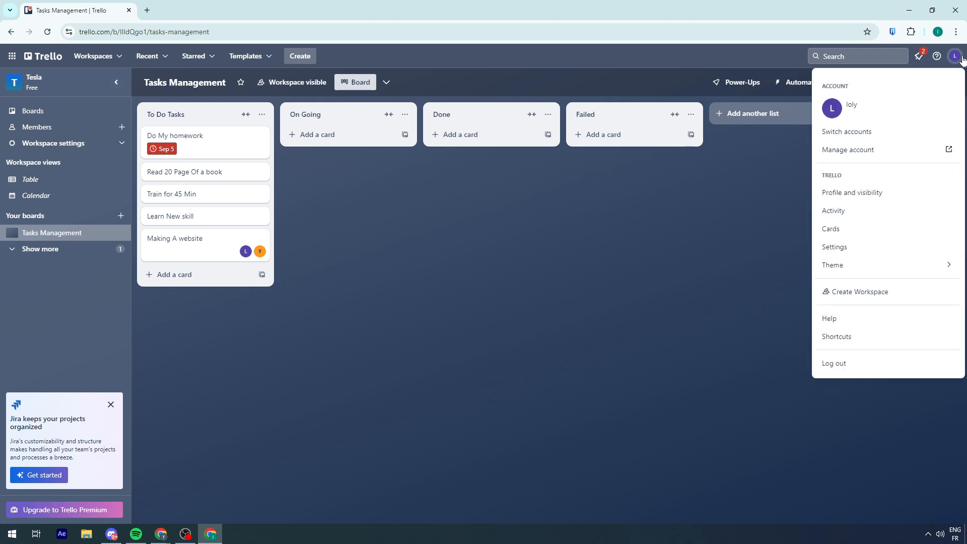
pyautogui.click(960, 58)
pyautogui.click(898, 82)
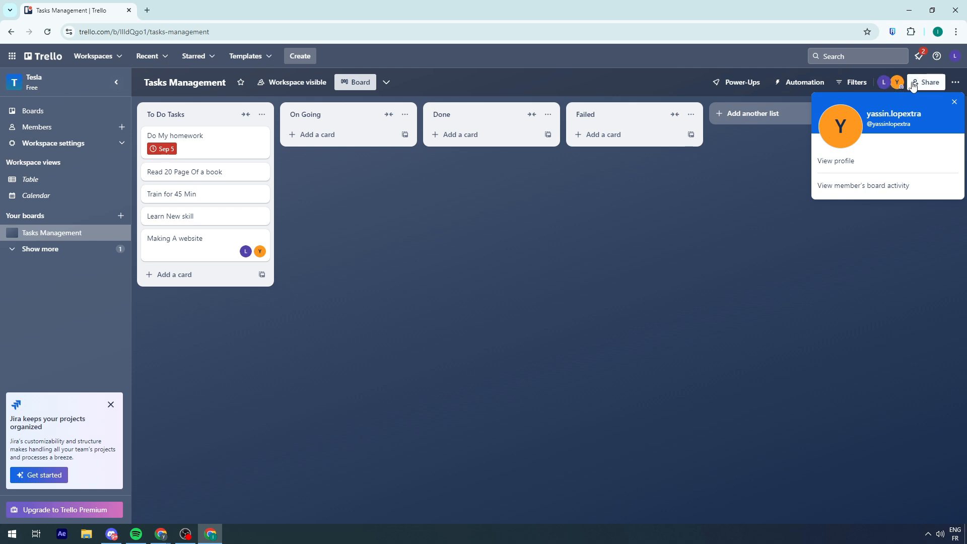
# Step: From the role upgrade offer in the board's sharing settings, compare the plans and start the 14-day Premium free trial
pyautogui.click(915, 84)
pyautogui.click(584, 193)
pyautogui.click(589, 271)
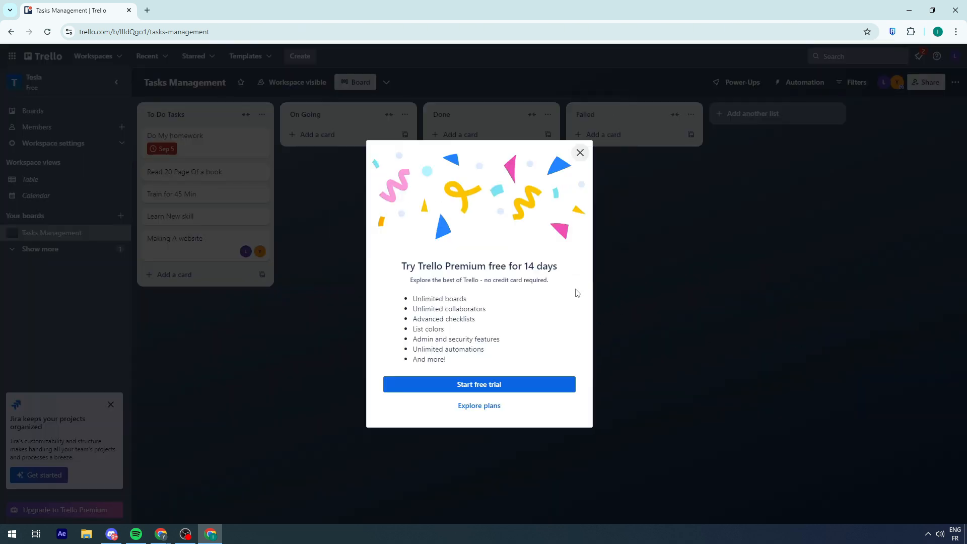
pyautogui.click(481, 407)
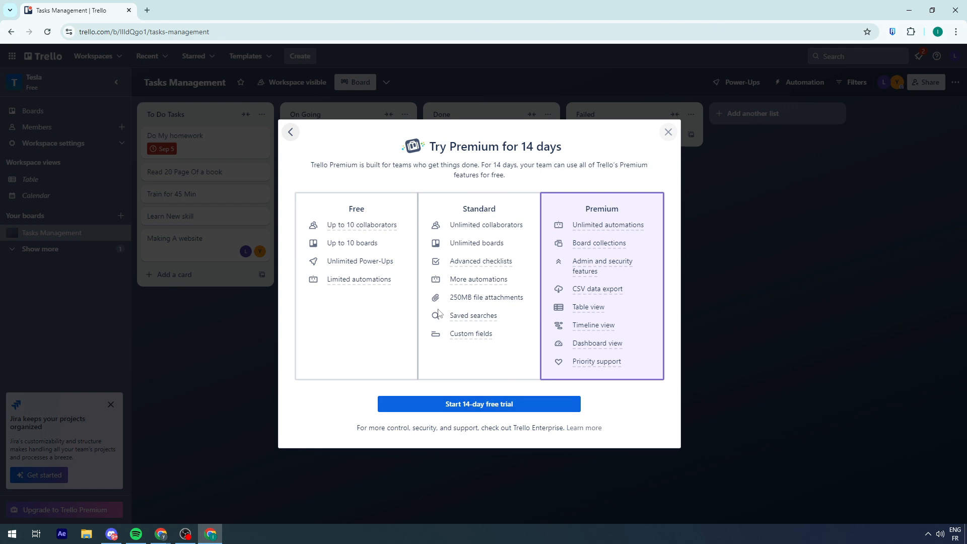
pyautogui.moveTo(607, 264)
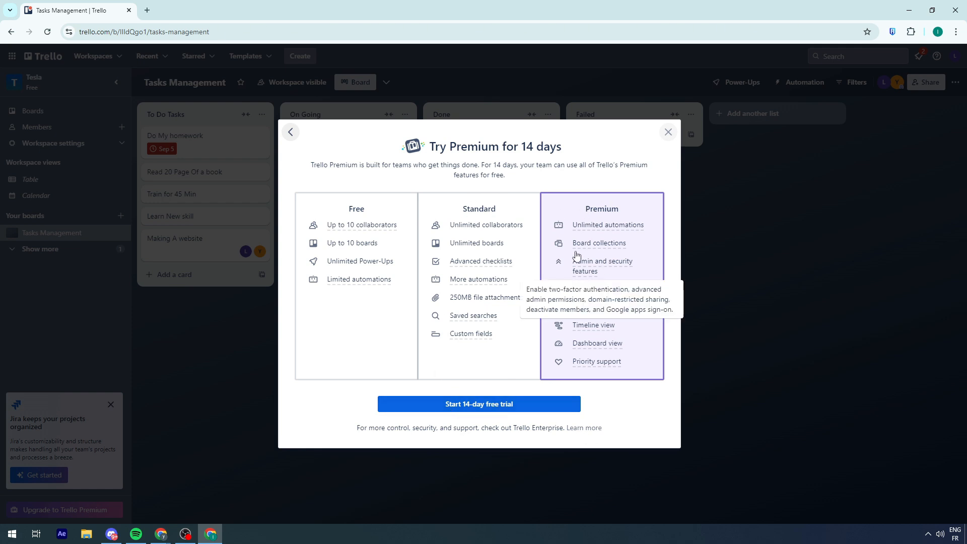
pyautogui.doubleClick(491, 209)
pyautogui.click(493, 410)
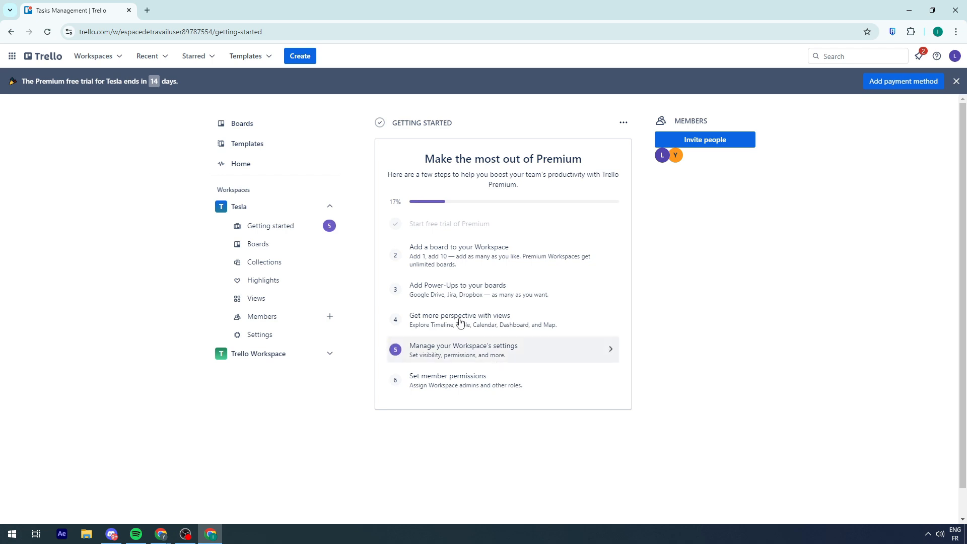
# Step: Dismiss the Premium trial banner and leave the Getting Started page for the boards overview
pyautogui.click(957, 82)
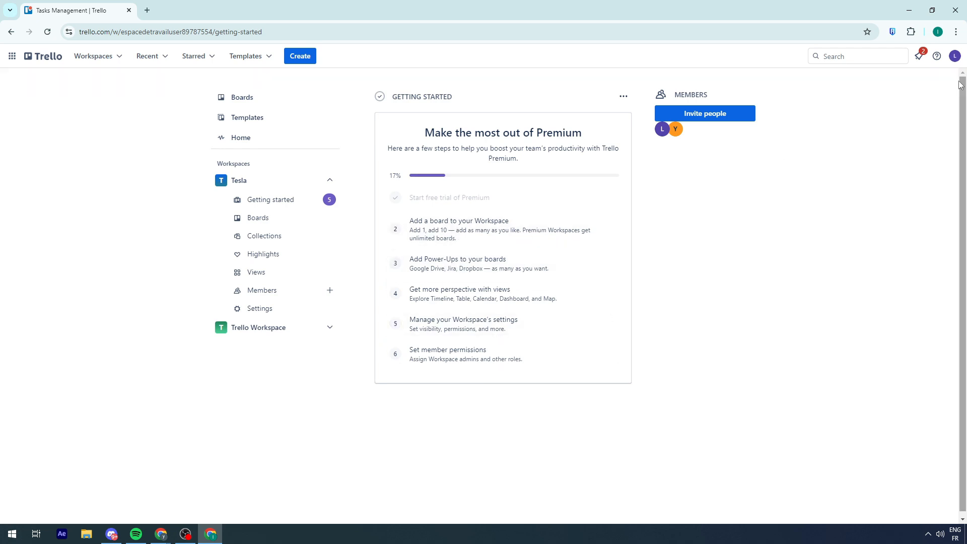
pyautogui.click(628, 100)
pyautogui.click(627, 100)
pyautogui.doubleClick(382, 96)
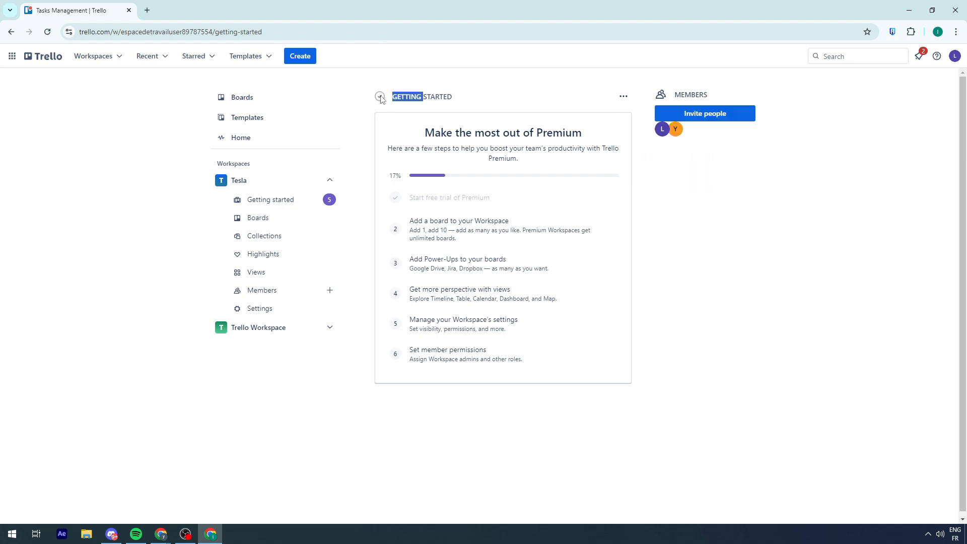
pyautogui.click(381, 98)
pyautogui.click(44, 58)
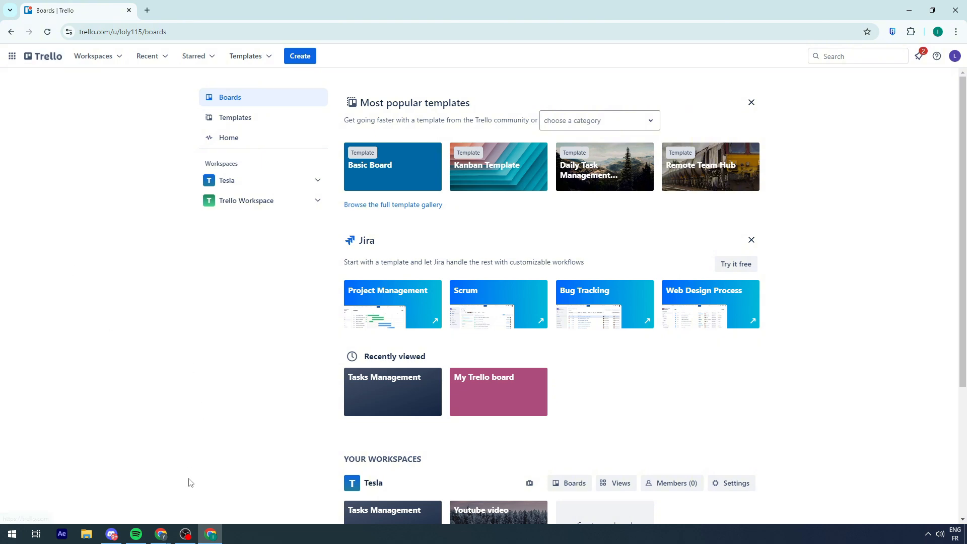
# Step: Switch to the other account's browser window and set the To Do Tasks list color to light blue
pyautogui.moveTo(161, 535)
pyautogui.click(123, 484)
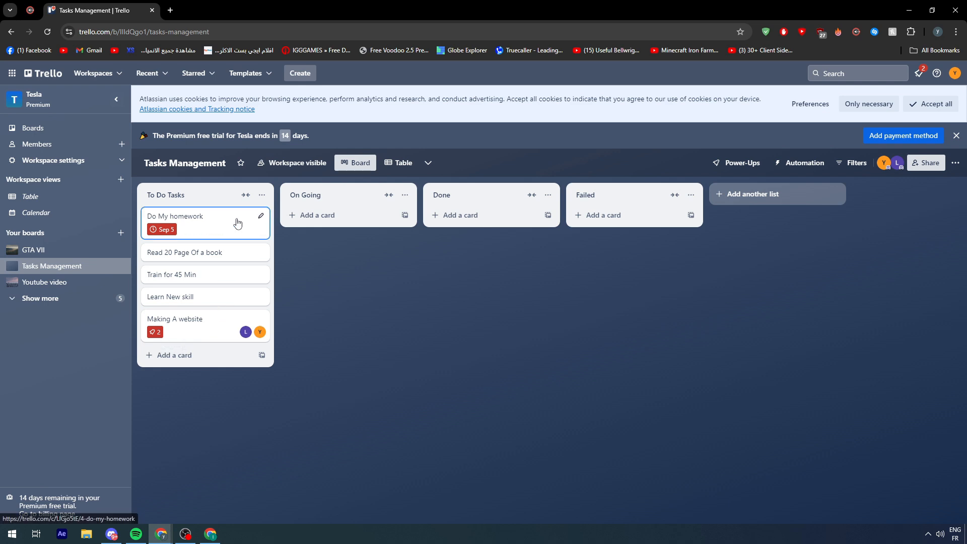
pyautogui.click(262, 196)
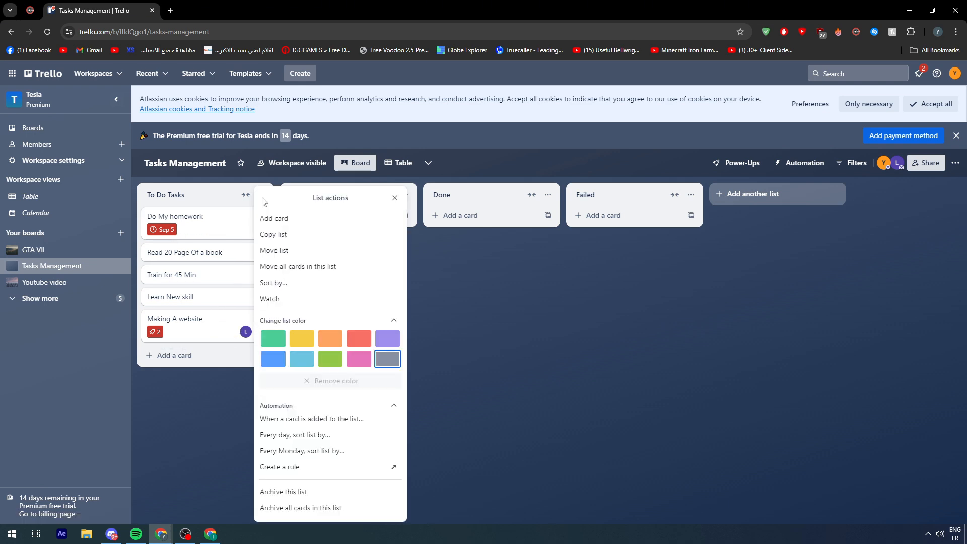
pyautogui.click(327, 339)
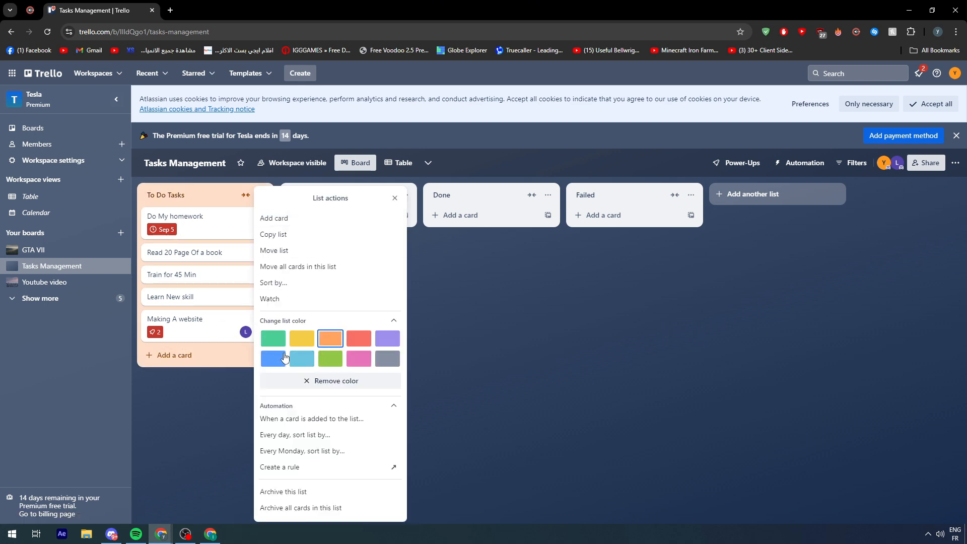
pyautogui.click(283, 345)
pyautogui.click(293, 354)
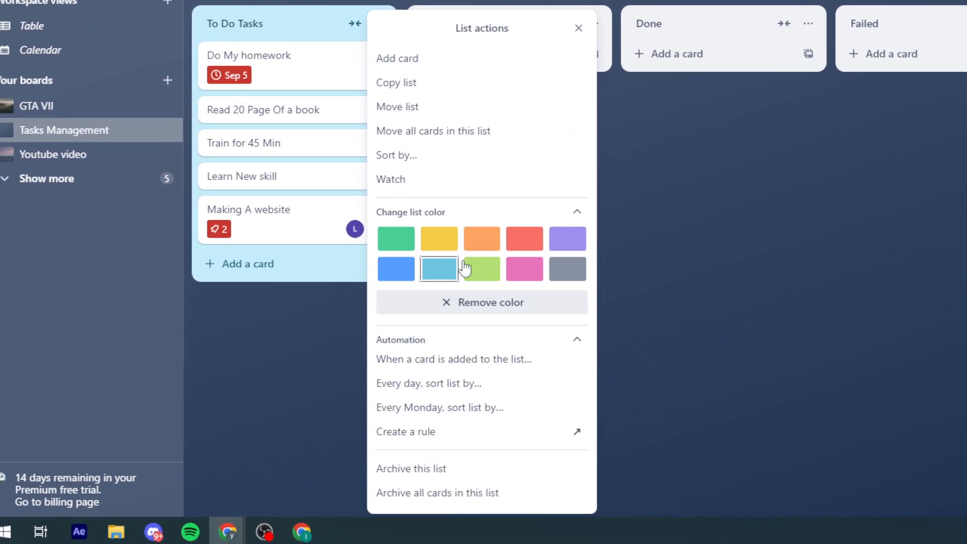
# Step: Turn watching of the To Do Tasks list on and off, and view the options for moving all its cards
pyautogui.click(418, 231)
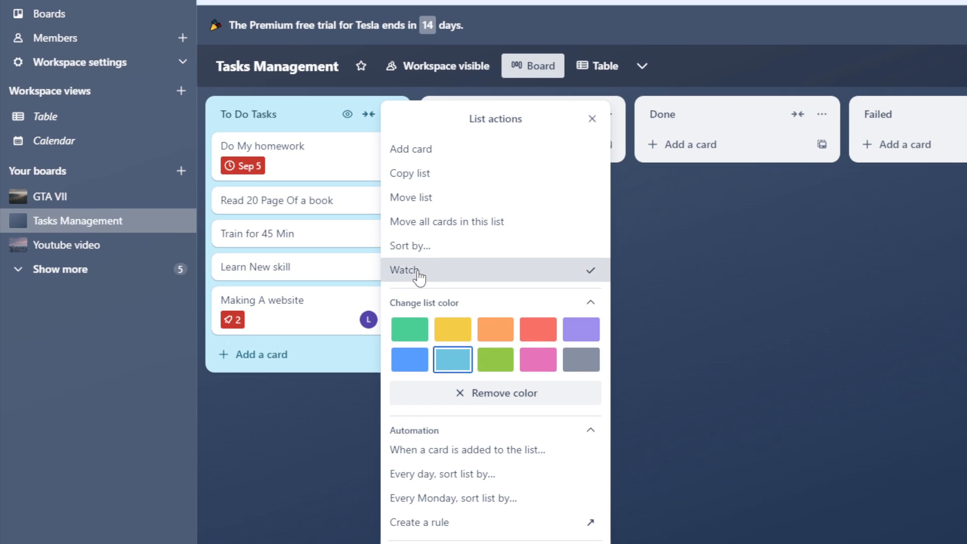
pyautogui.click(418, 231)
pyautogui.click(460, 226)
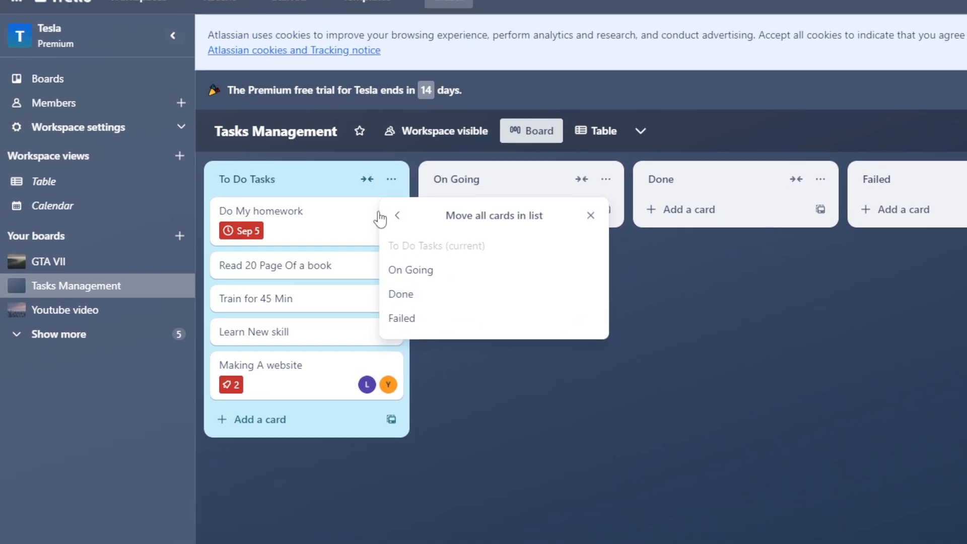
pyautogui.click(398, 215)
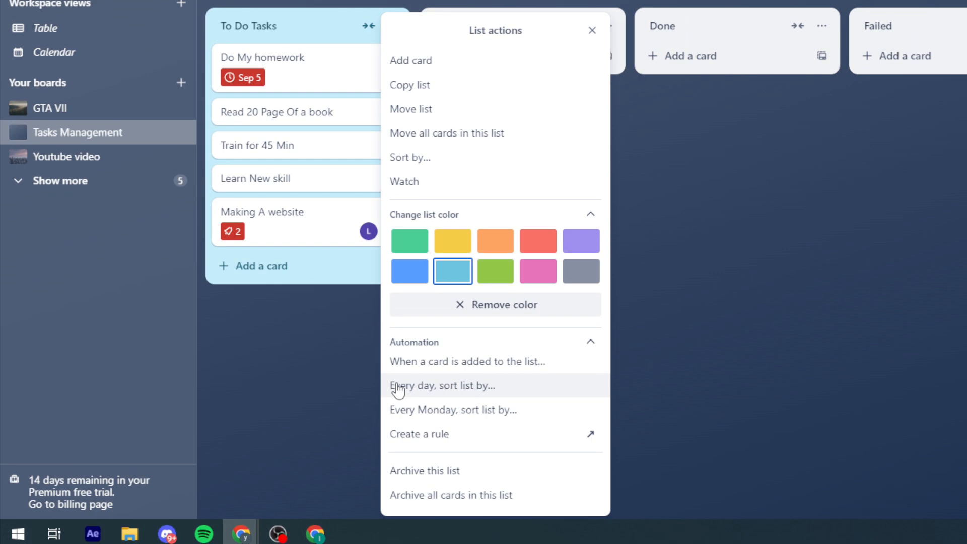
pyautogui.click(299, 429)
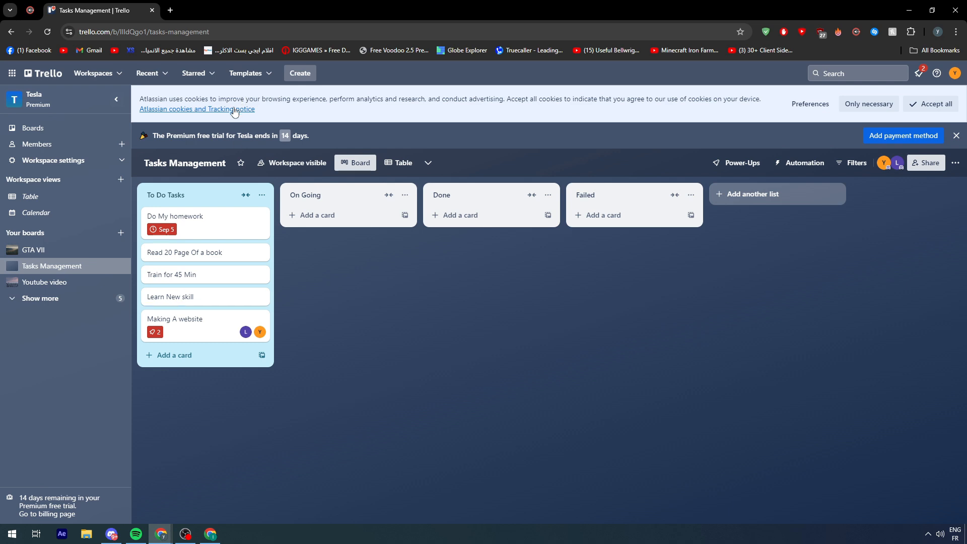
# Step: Browse the Tesla workspace's boards and open the GTA VII board
pyautogui.click(43, 73)
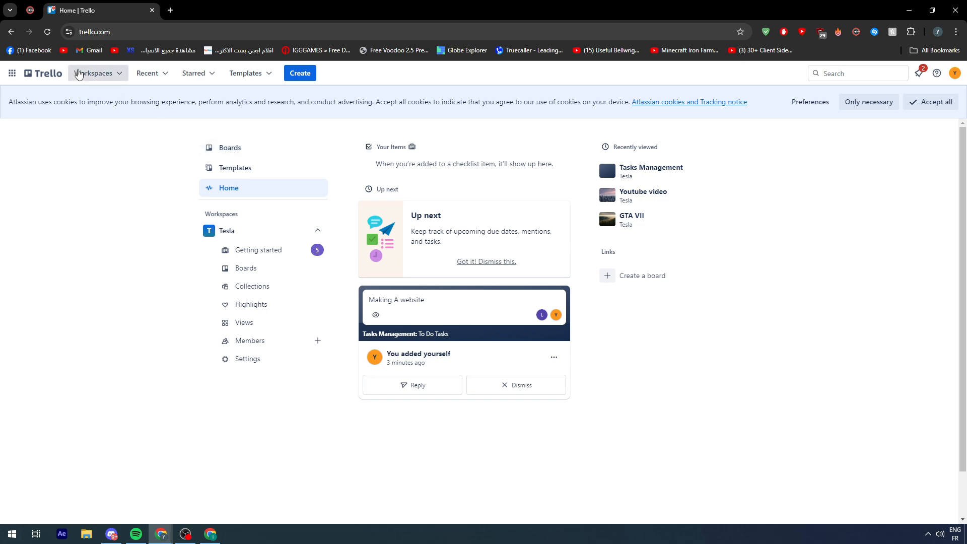
pyautogui.click(96, 73)
pyautogui.click(96, 122)
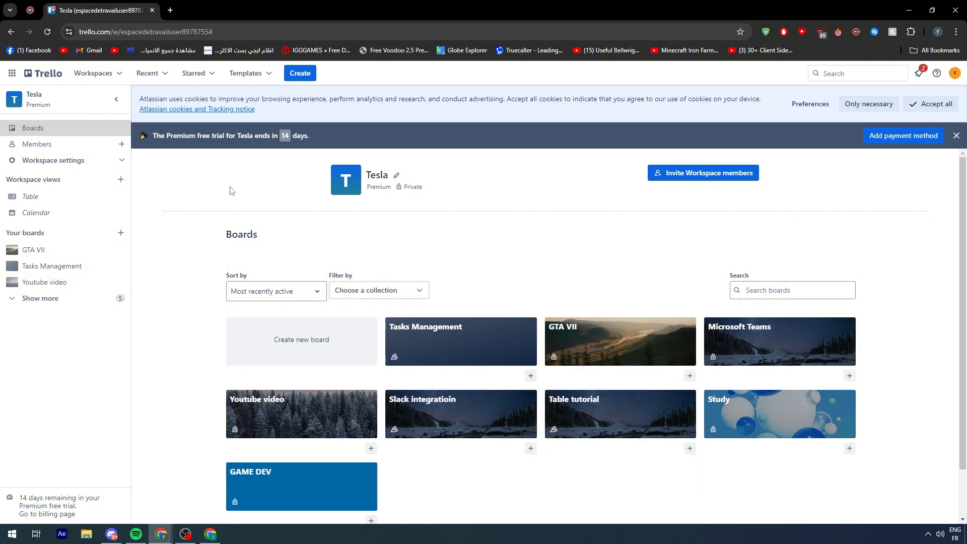
pyautogui.scroll(-1, 457, 224)
pyautogui.scroll(1, 457, 232)
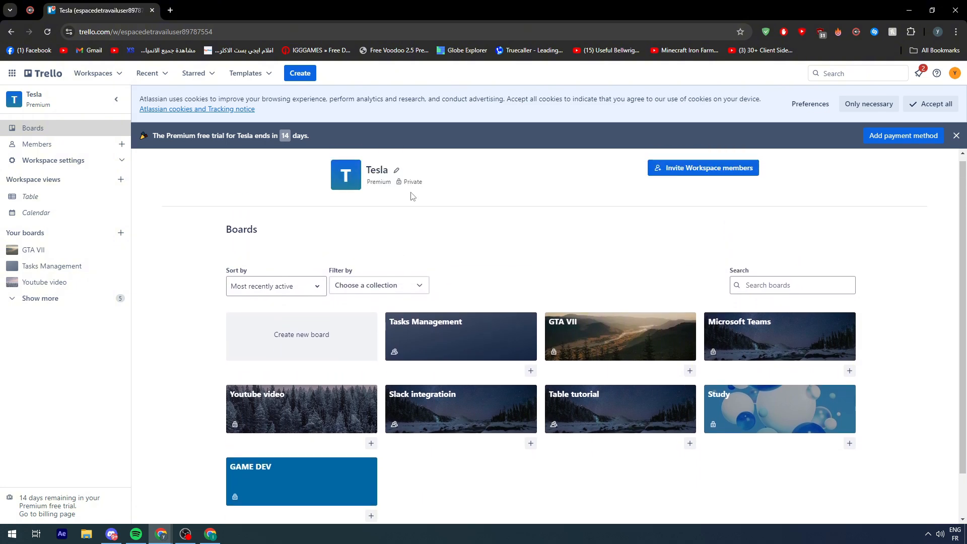
pyautogui.scroll(1, 522, 208)
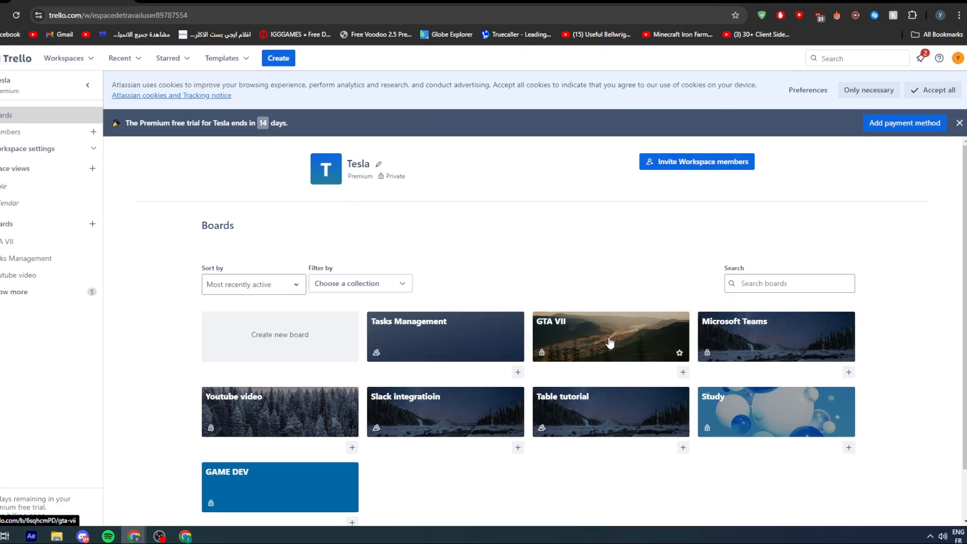
pyautogui.click(610, 343)
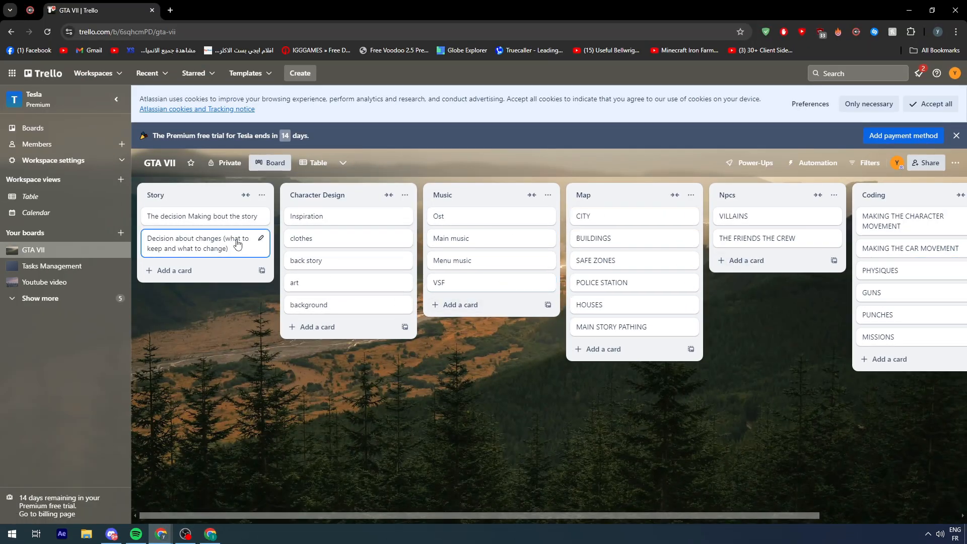
# Step: Assign the other workspace member to the MAKING THE CHARACTER MOVEMENT card in the Coding list and close the card
pyautogui.moveTo(814, 516); pyautogui.dragTo(954, 515)
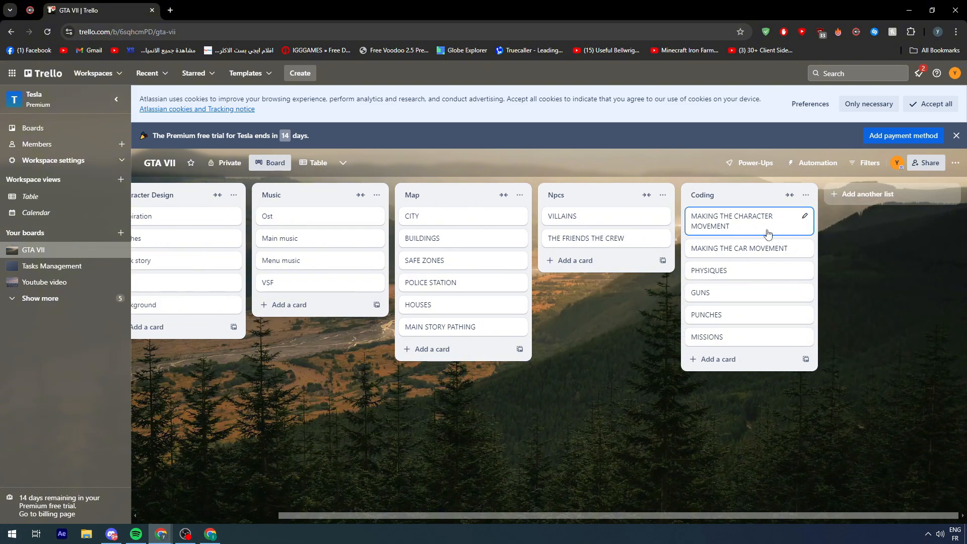
pyautogui.click(742, 226)
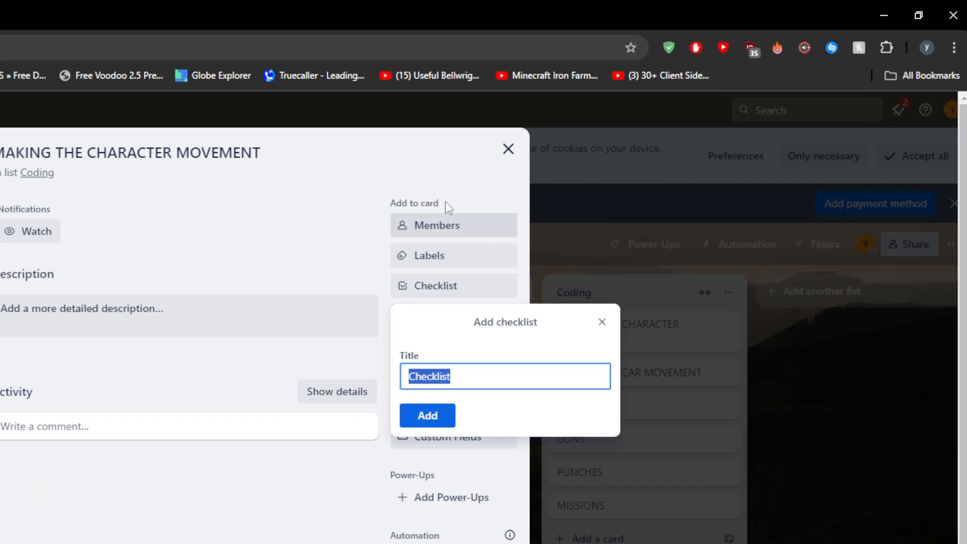
pyautogui.click(615, 133)
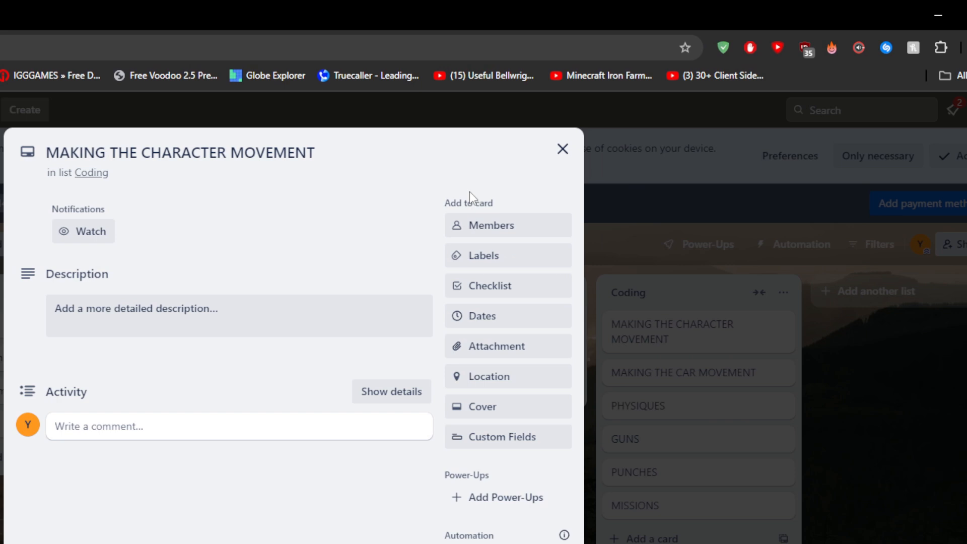
pyautogui.click(521, 235)
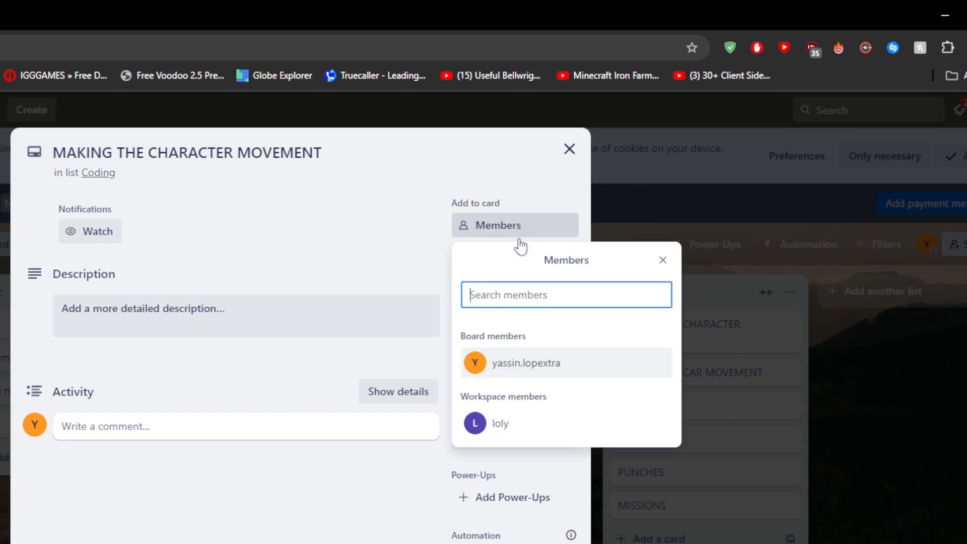
pyautogui.click(499, 423)
pyautogui.click(407, 140)
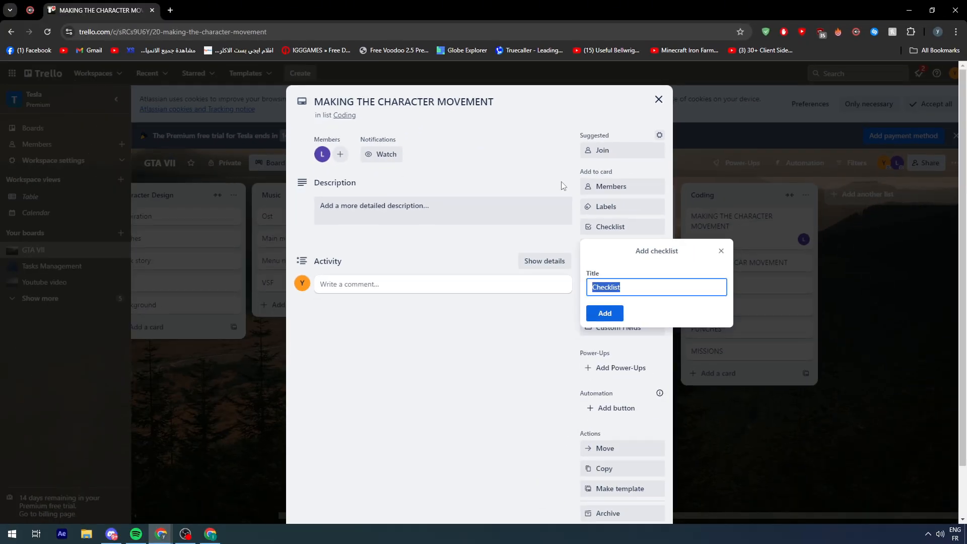
pyautogui.click(626, 137)
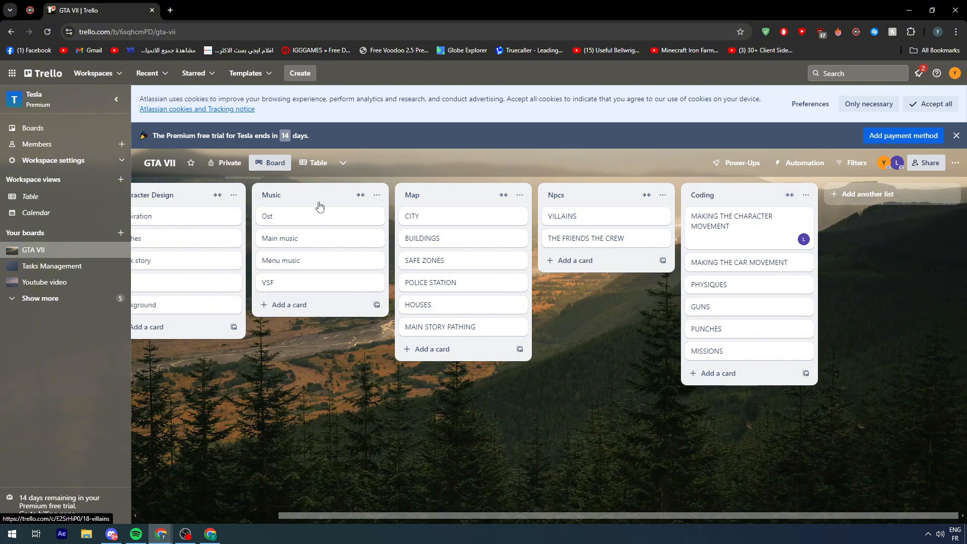
# Step: Check the newly added member's profile on the GTA VII board and the assignment on the Coding list's card
pyautogui.moveTo(410, 515); pyautogui.dragTo(263, 497)
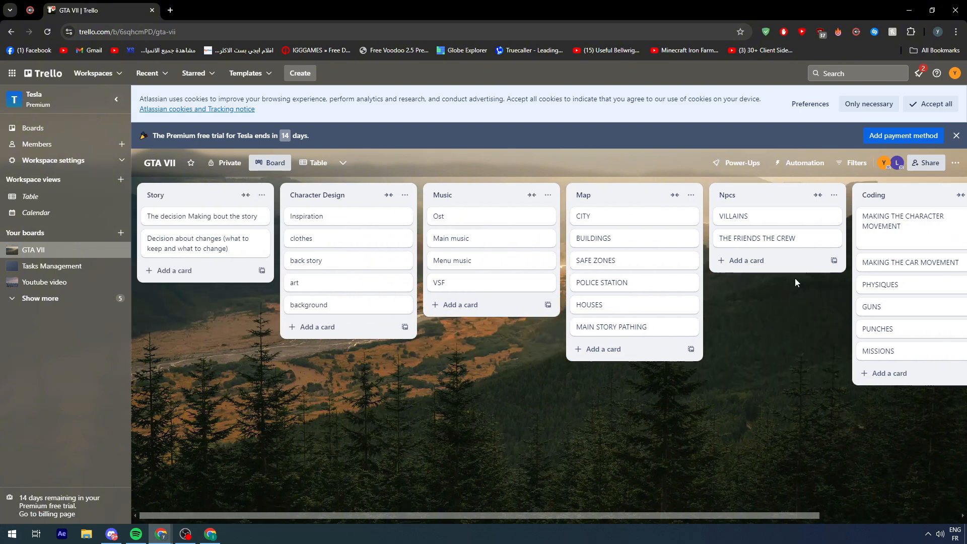
pyautogui.click(898, 163)
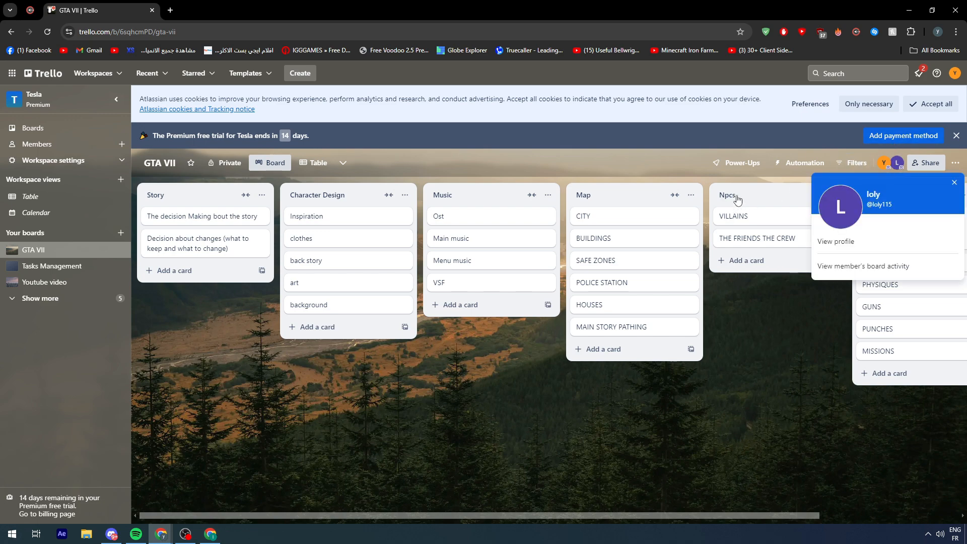
pyautogui.click(760, 465)
pyautogui.moveTo(694, 516); pyautogui.dragTo(859, 523)
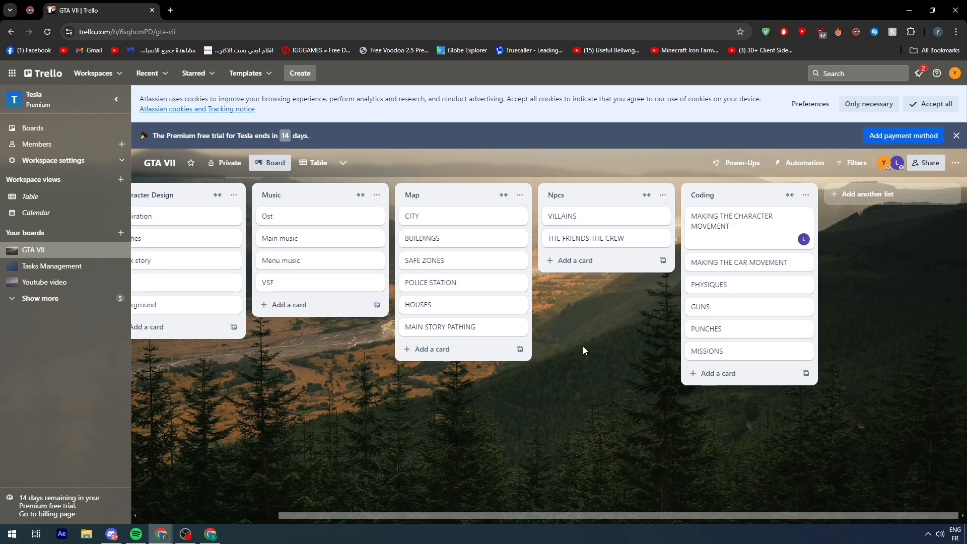